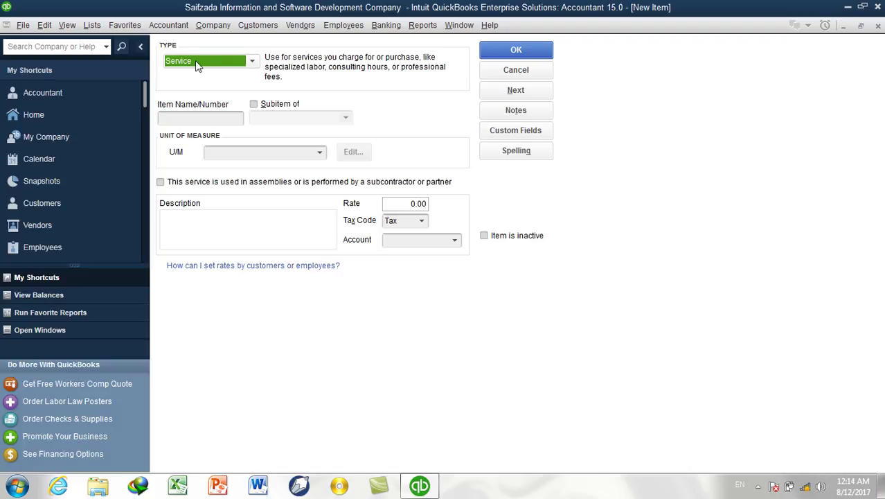
Set the new item's type to Inventory Assembly and name it "Pentium D Desktop System".
left_click(197, 64)
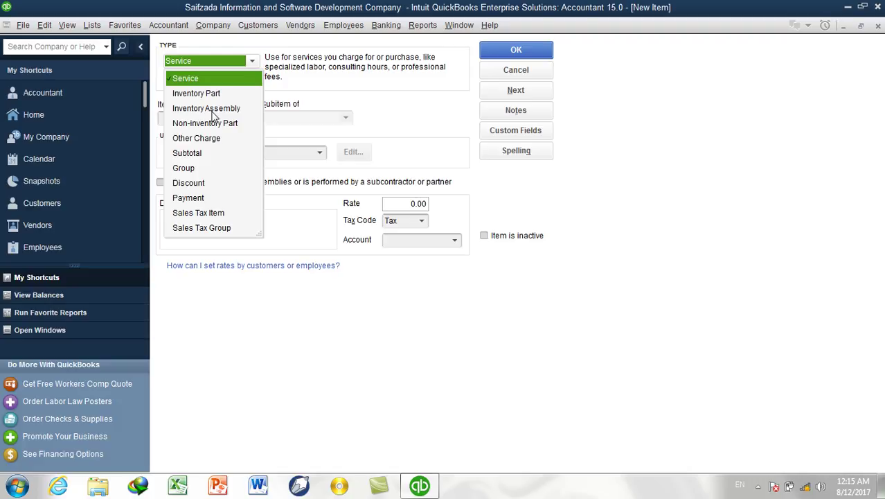
left_click(211, 110)
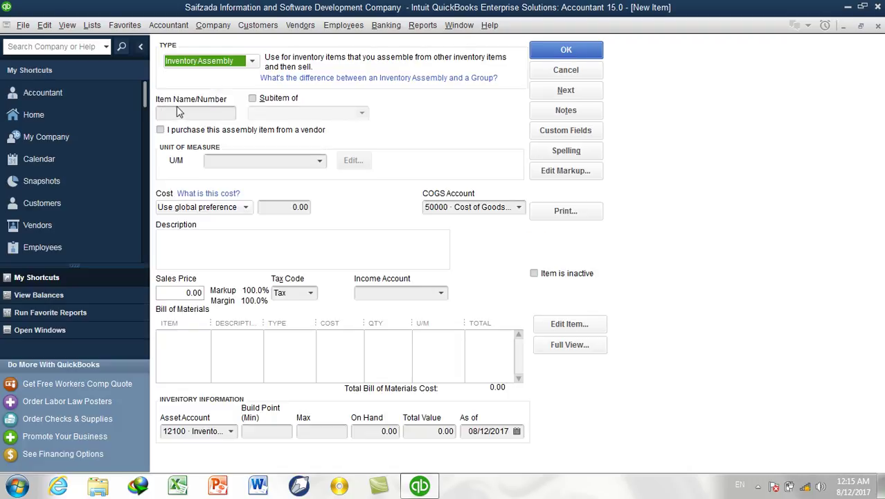
left_click(223, 114)
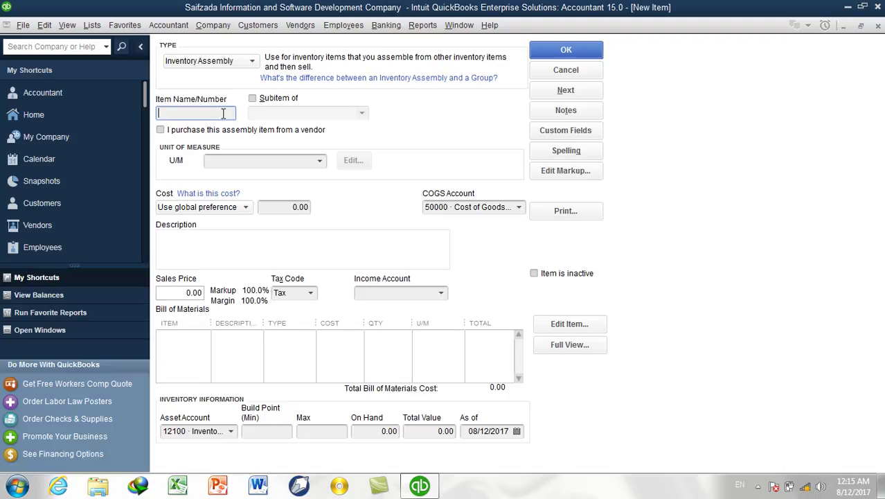
type("Pentium D System")
key("Left")
key("Left")
key("Left")
key("Left")
key("Left")
type("Des")
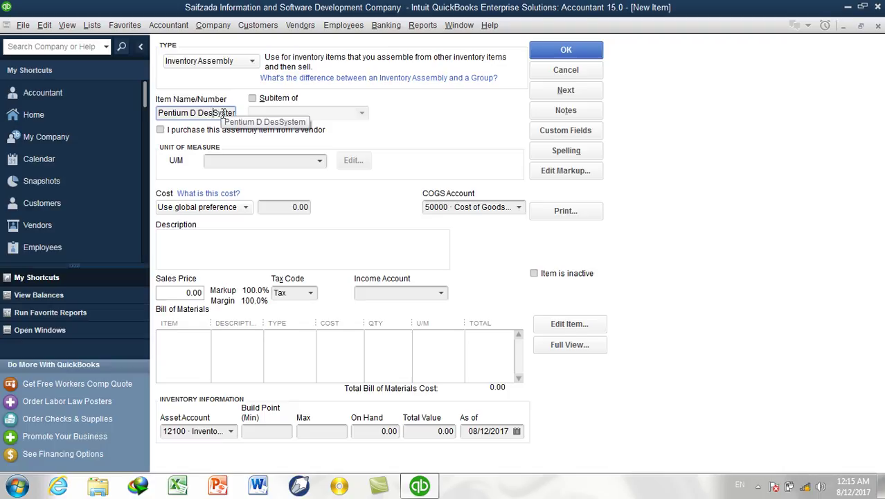
type("ktop")
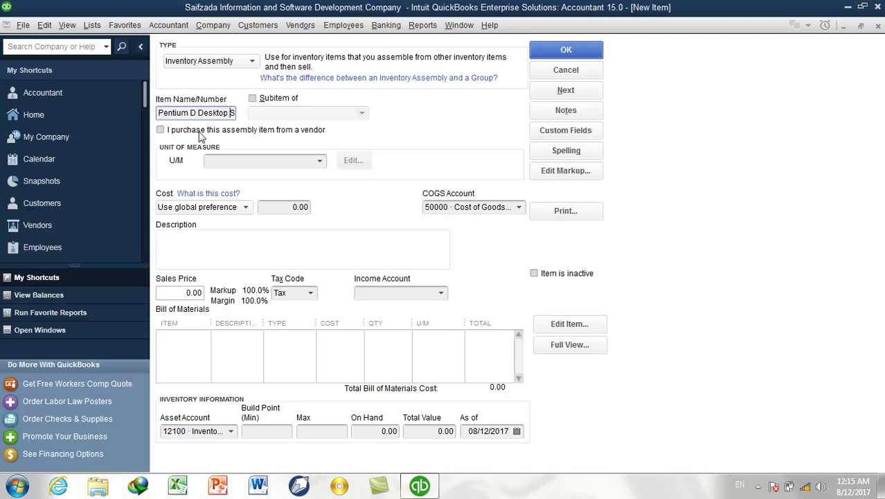
left_click(257, 132)
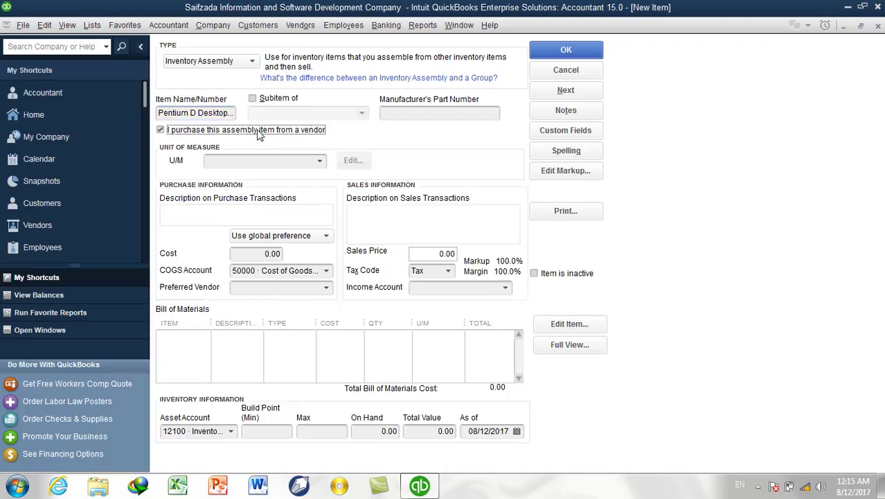
left_click(258, 131)
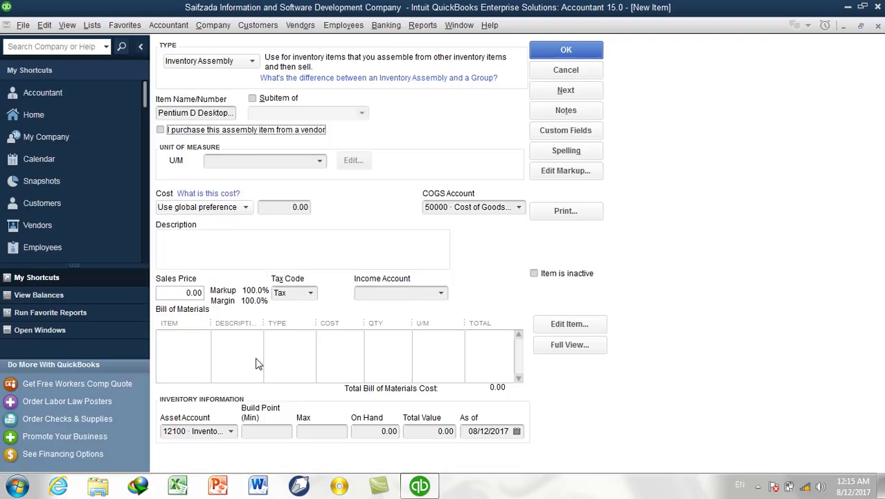
left_click(233, 133)
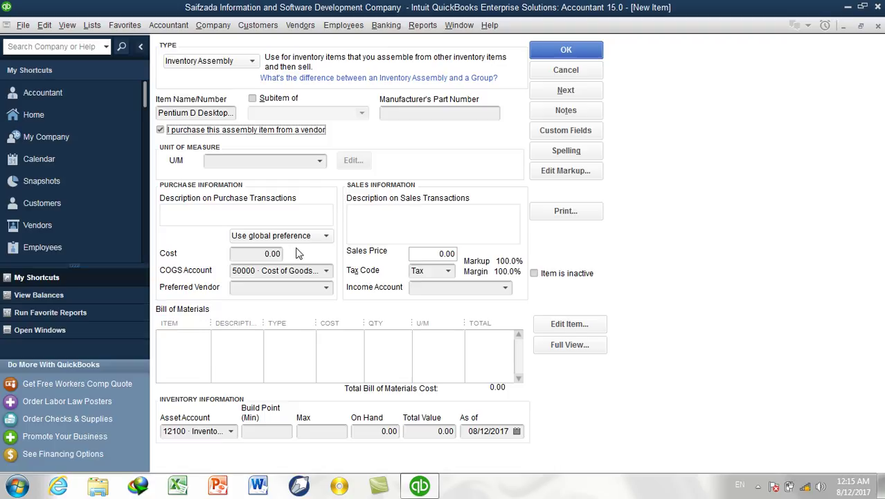
left_click(209, 131)
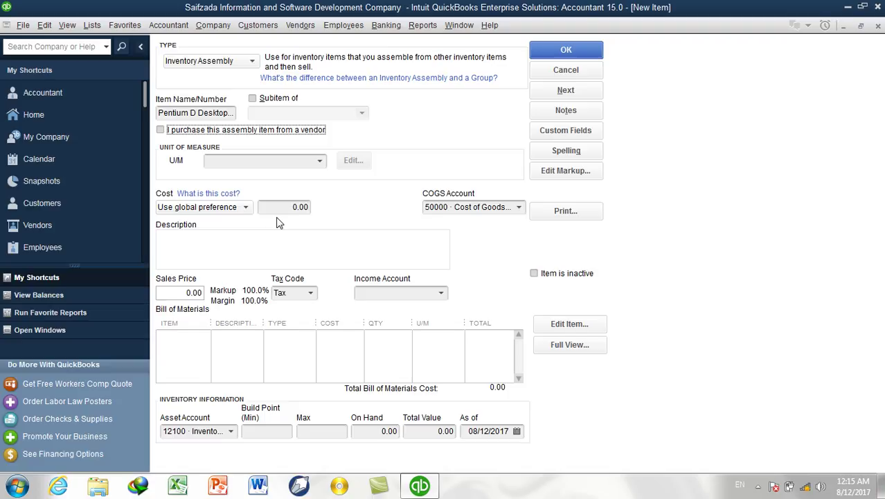
Create and assign a new unit of measure named "Complete System" with the abbreviation PCS.
left_click(319, 161)
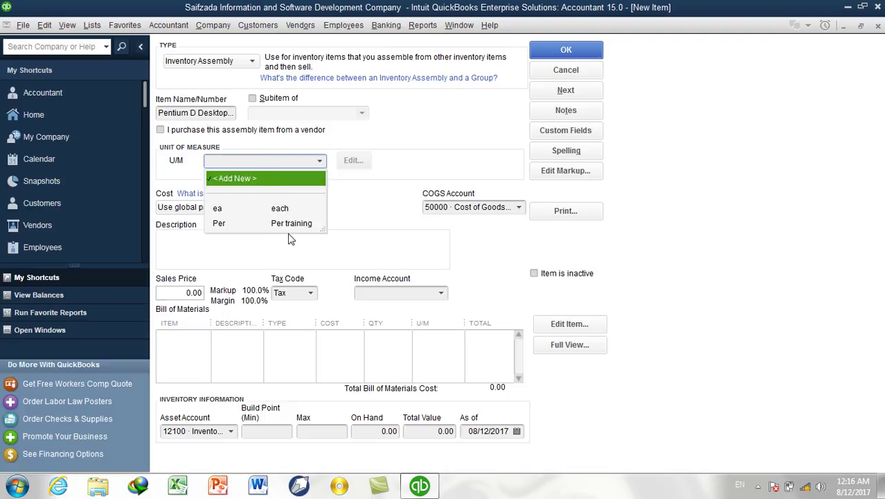
left_click(236, 180)
left_click(404, 265)
left_click(410, 335)
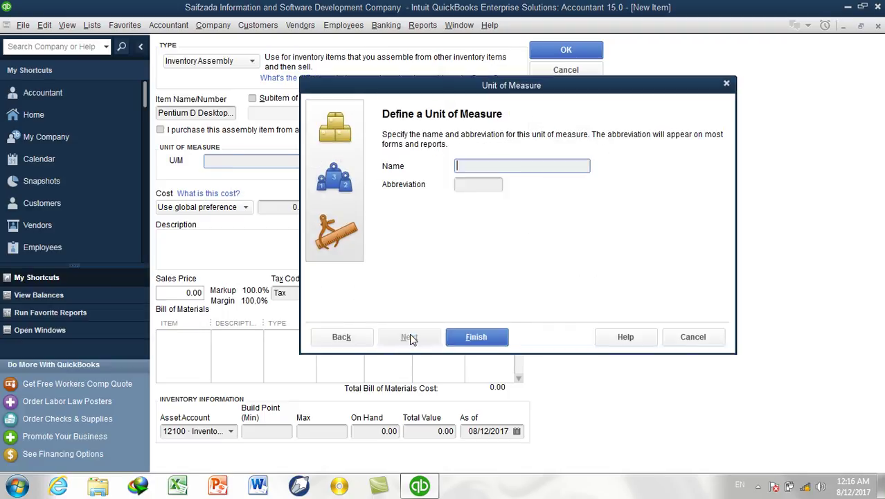
type("Complete System")
left_click(477, 184)
type("PCS")
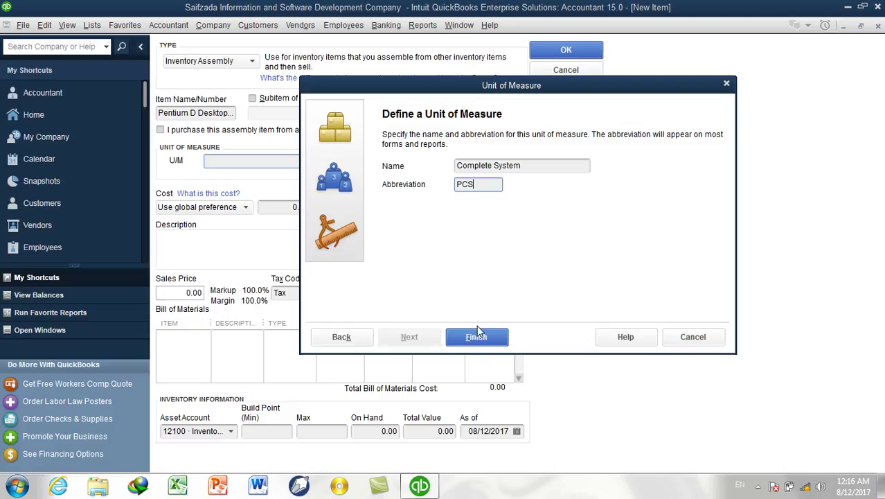
left_click(476, 337)
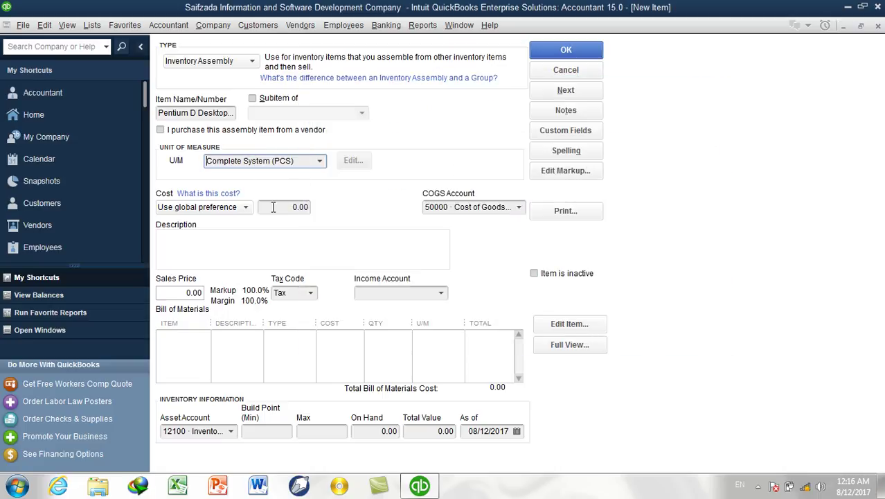
Add the CPU and Monitor inventory parts to the first two rows of the bill of materials.
left_click(273, 206)
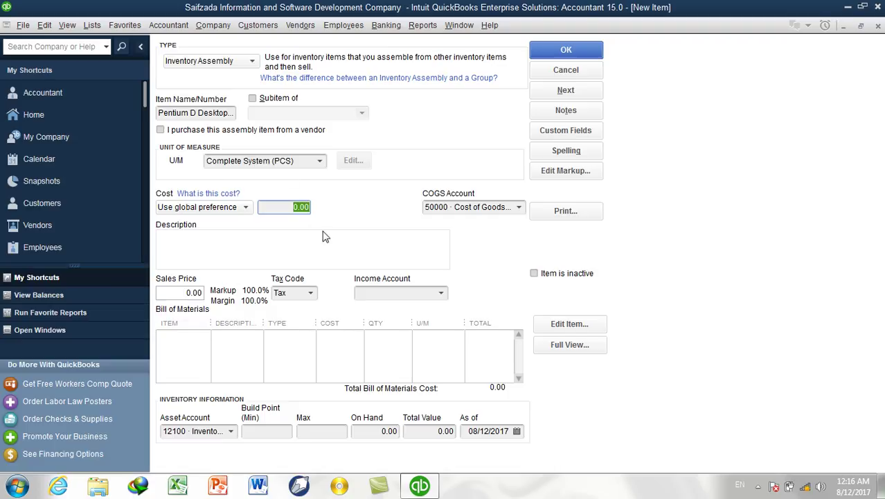
left_click(202, 338)
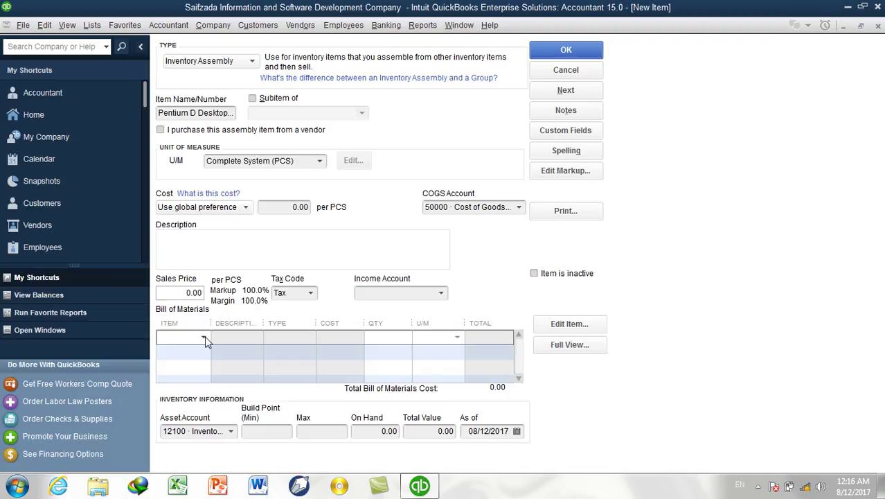
left_click(204, 339)
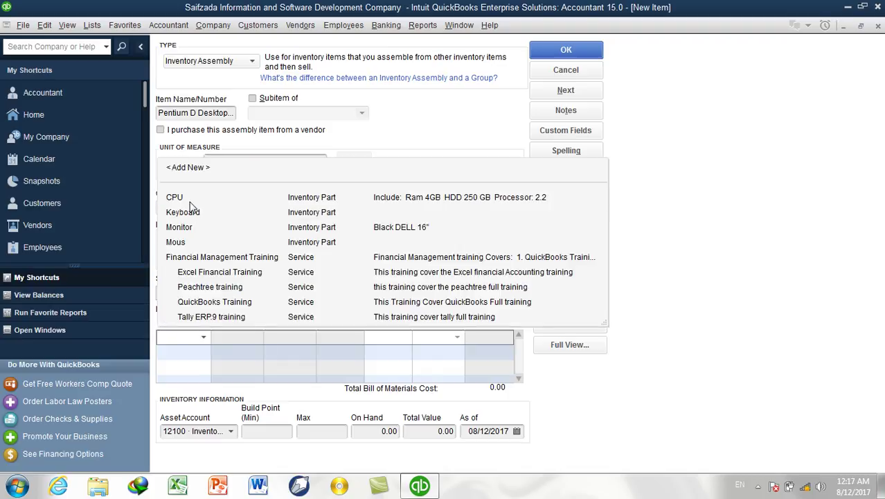
left_click(187, 200)
left_click(204, 350)
left_click(204, 348)
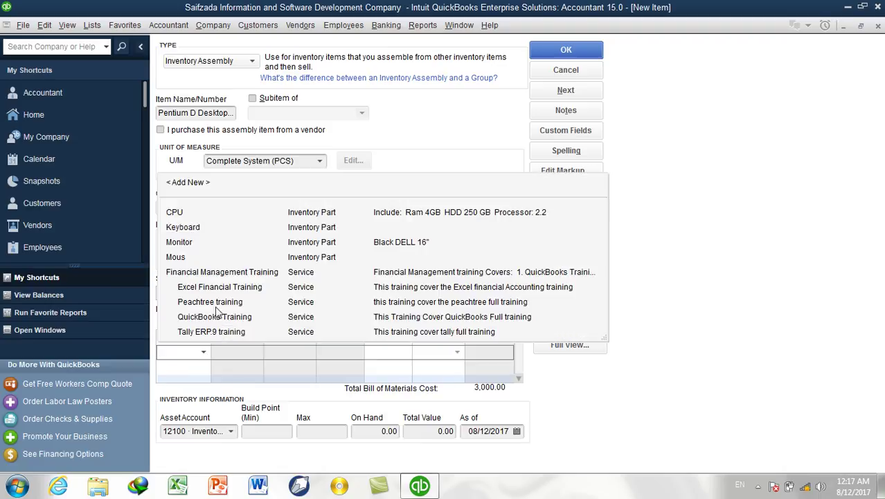
left_click(208, 241)
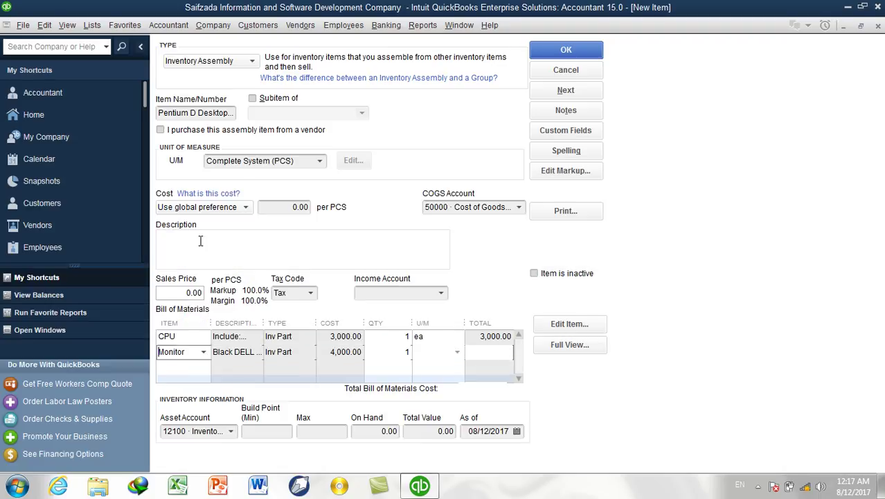
Add the Keyboard and Mous inventory parts to the bill of materials.
left_click(206, 369)
left_click(204, 367)
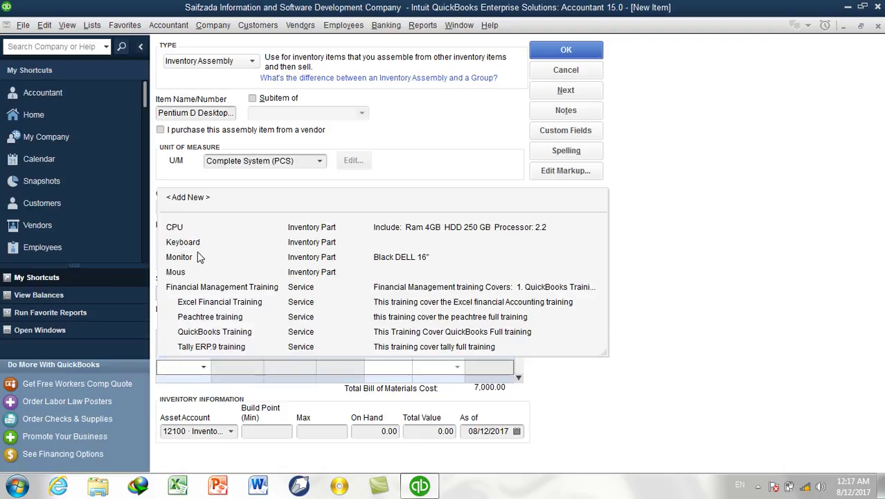
left_click(197, 242)
left_click(194, 374)
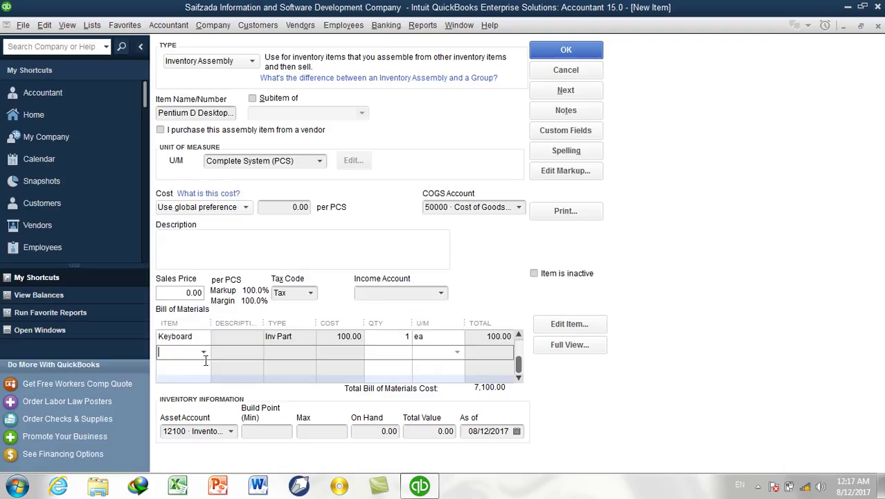
left_click(203, 353)
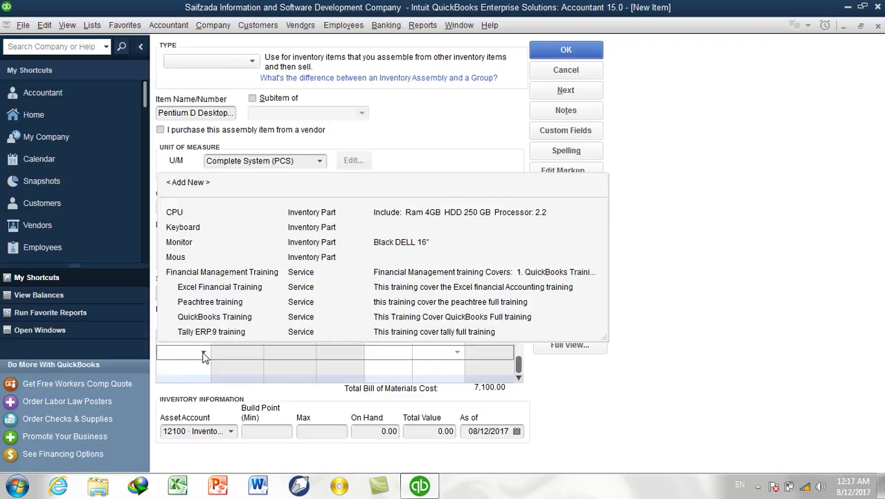
left_click(192, 258)
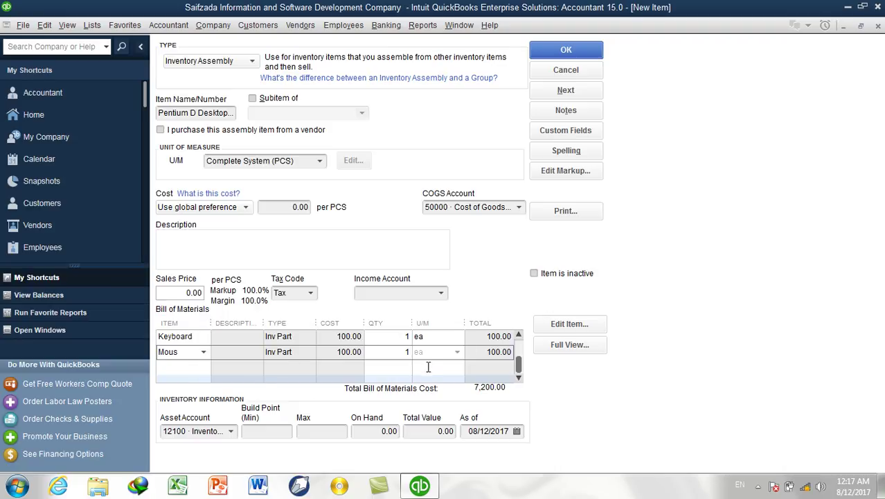
Set the assembly's cost to 7,200 and its sales price to 10,000 per PCS.
scroll(429, 368, "up", 2)
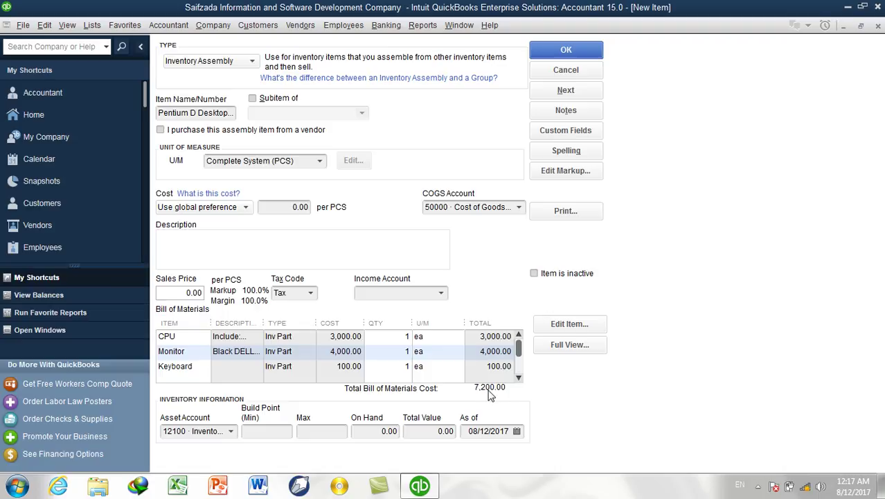
left_click(280, 207)
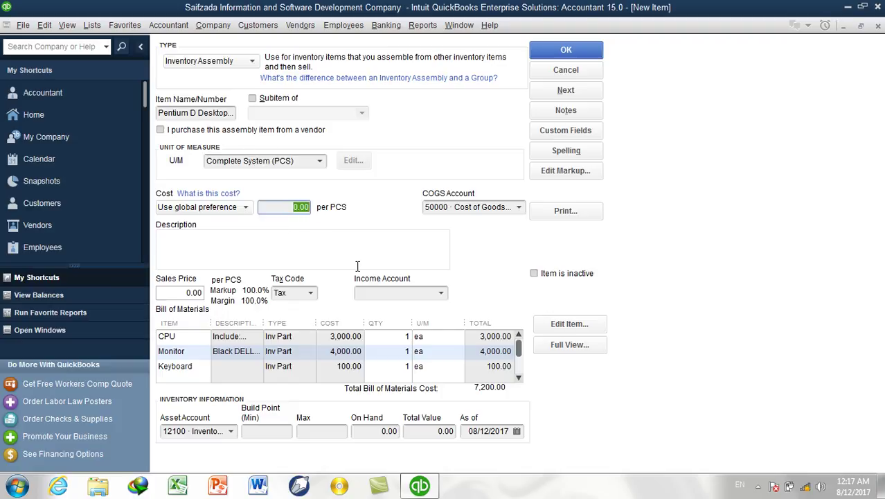
type("7200")
key("shift+Tab")
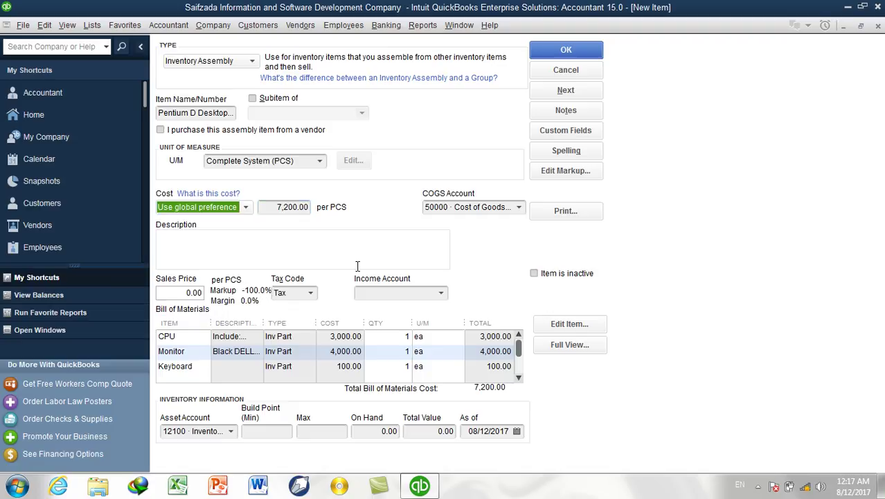
left_click(177, 291)
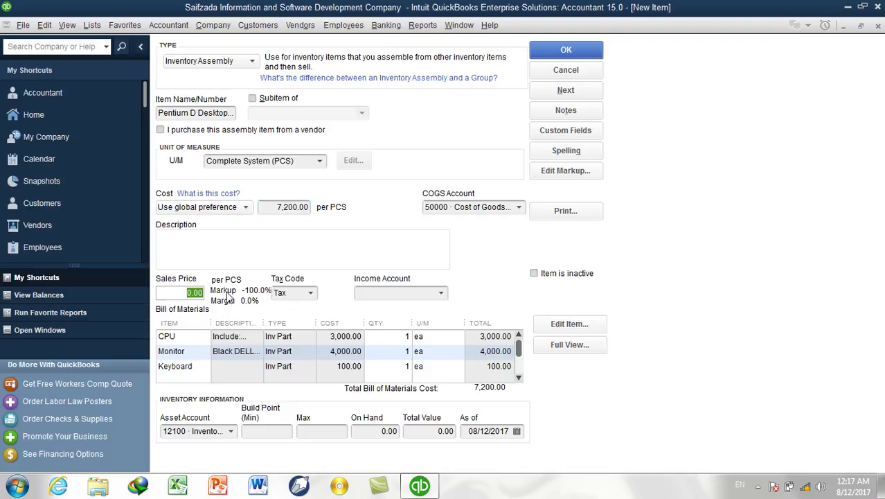
type("10000")
key("Tab")
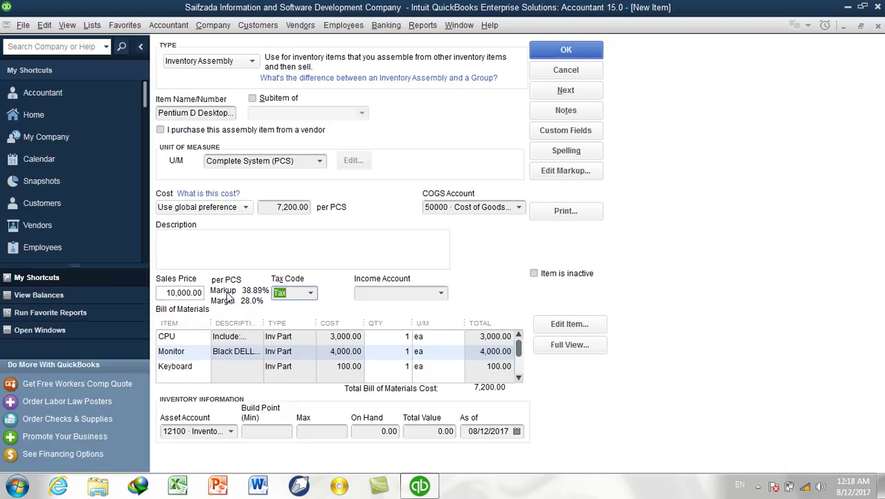
Set the tax code to Non and the income account to 48000 · Sales - Hardware.
left_click(311, 293)
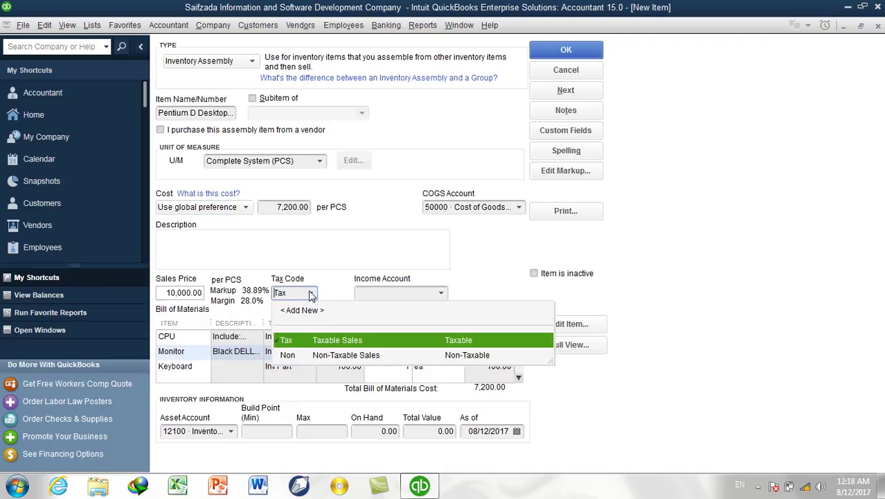
left_click(333, 355)
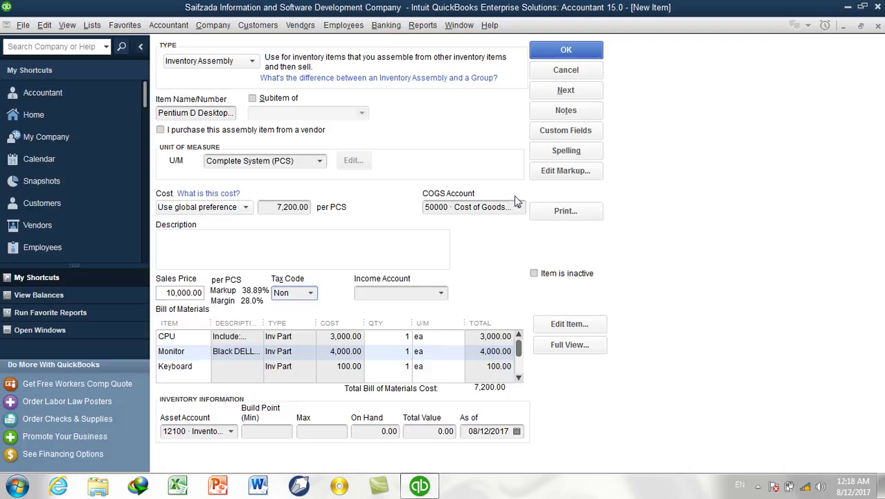
left_click(408, 297)
type("Sales - Hardware")
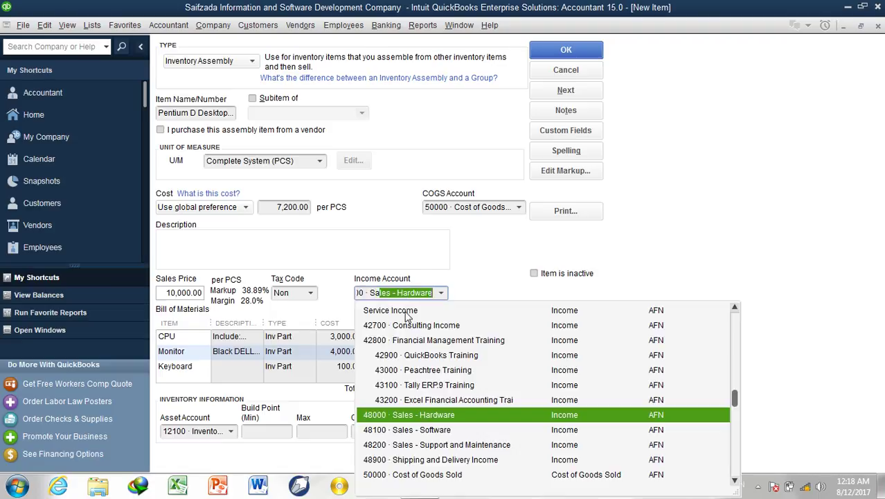
left_click(418, 416)
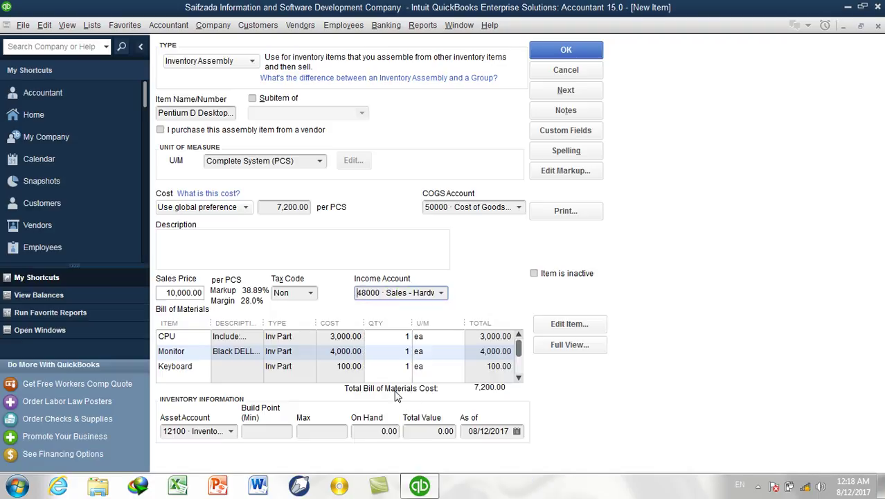
Enter the description "This system Includes:" followed by the numbered lines 1. CPU, 2. Monitor, 3. Mous and 4. Keyboard.
left_click(214, 241)
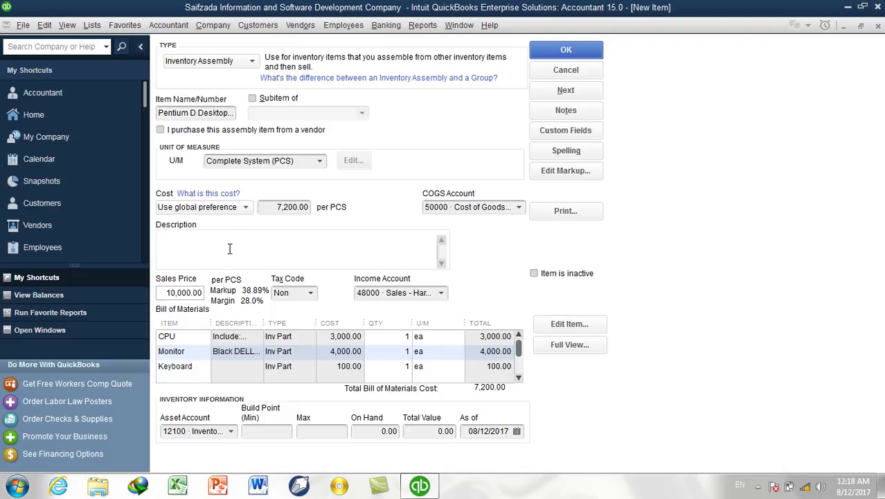
type("This")
type(" system")
type("O")
type("ncludes:")
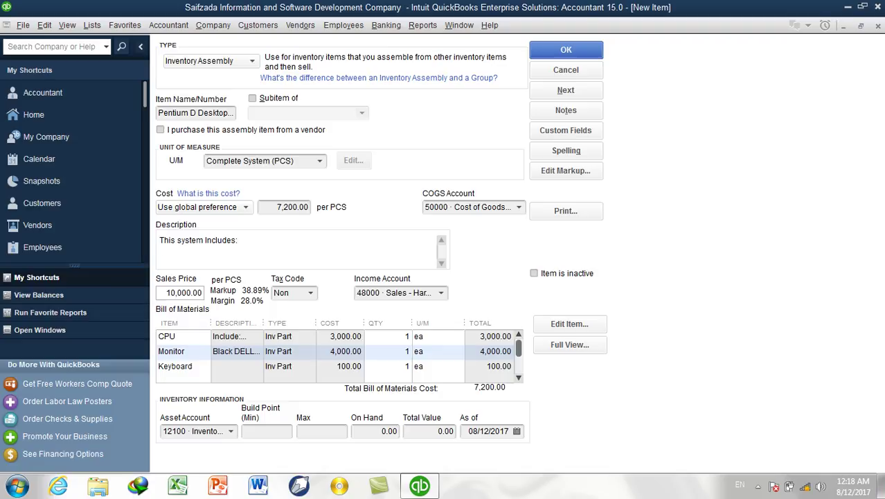
type("1. CPU")
key("Return")
type("2. Monitor")
key("Return")
type("2")
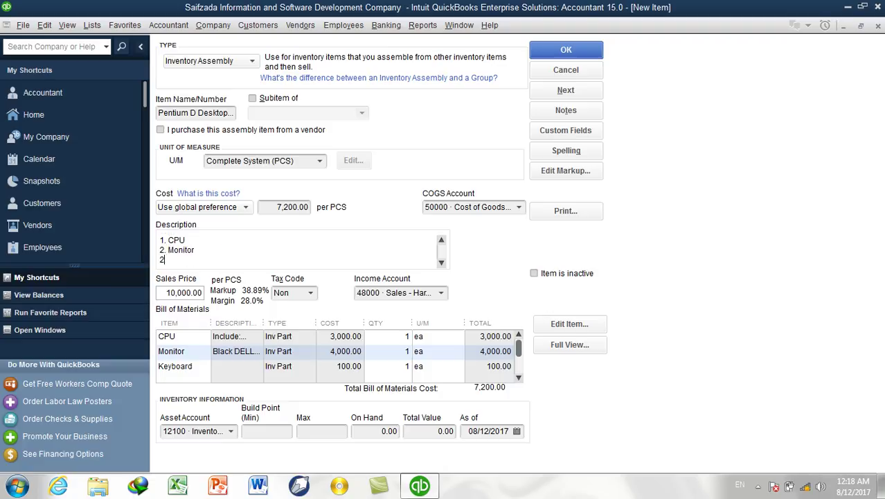
type(". Mp")
type("ous")
key("Return")
type("4. Keybar")
type("ard")
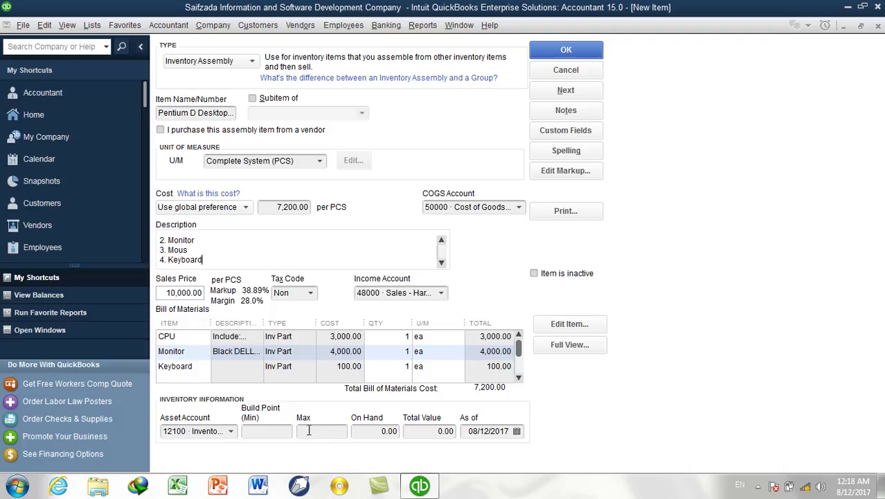
Save the assembly item, keeping the spelling "Mous", and widen the item list's Name column to fit the full item names.
left_click(361, 432)
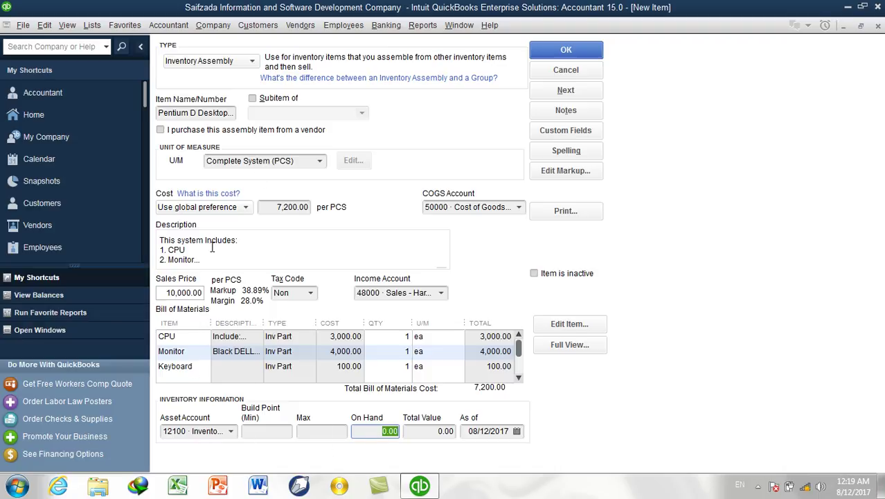
left_click(541, 54)
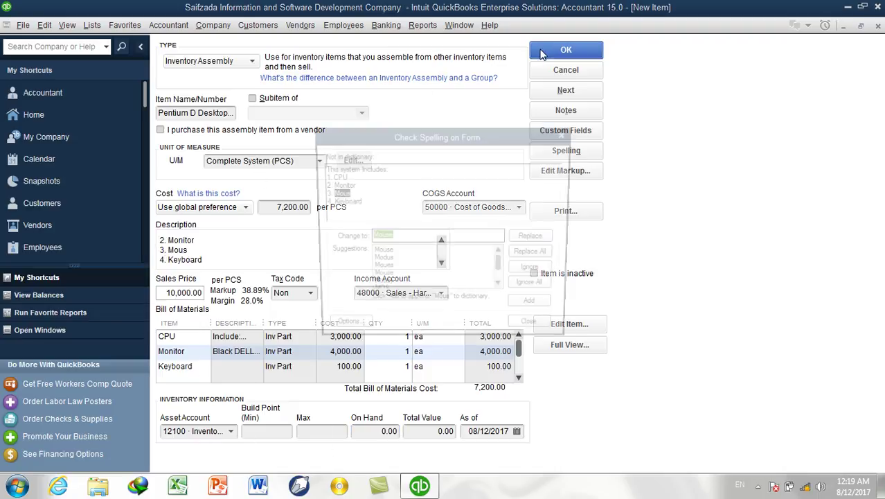
left_click(538, 289)
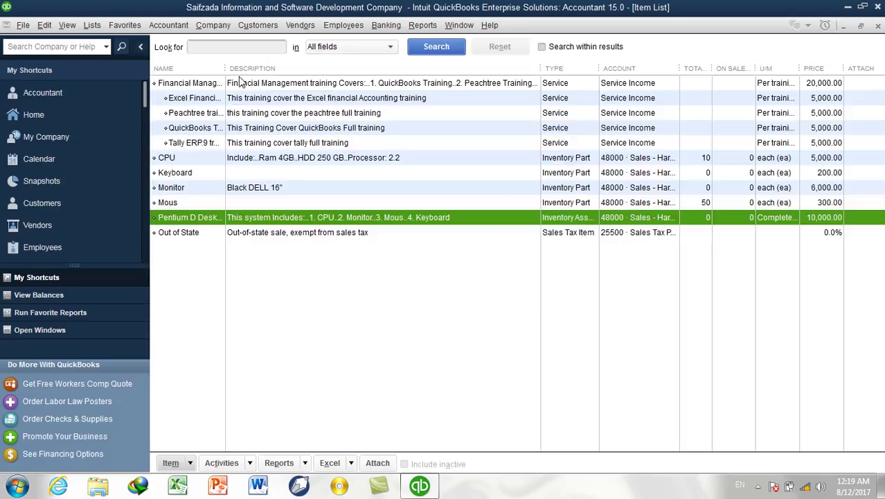
left_click_drag(225, 68, 273, 114)
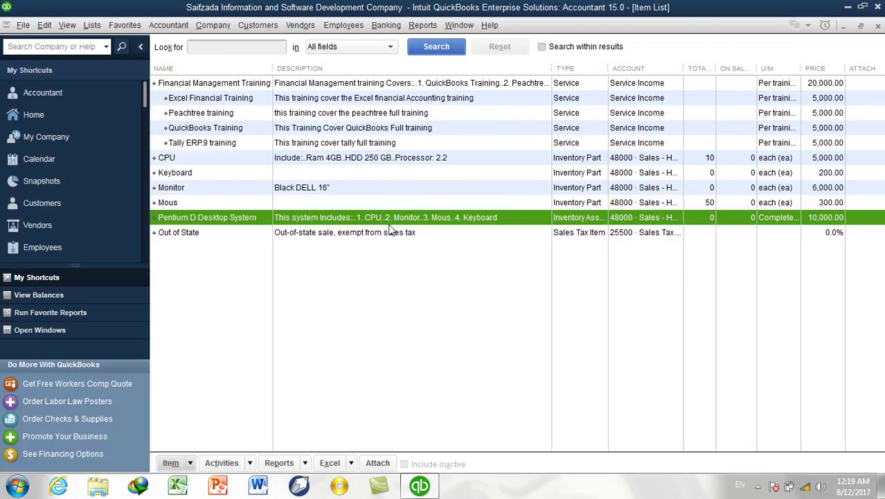
mouse_move(552, 72)
left_mouse_down()
mouse_move(510, 78)
mouse_move(540, 83)
left_mouse_up()
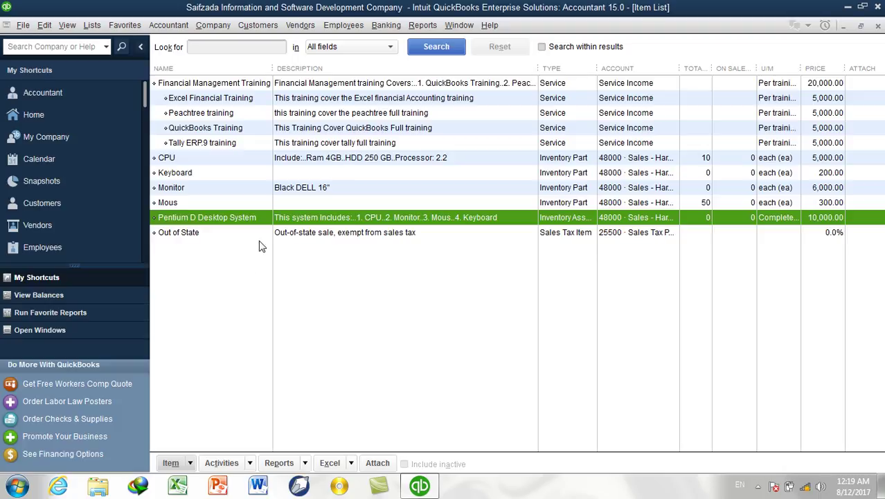
View the Physical Inventory Worksheet with its Item column widened to fit the full names, and close the report.
left_click(304, 27)
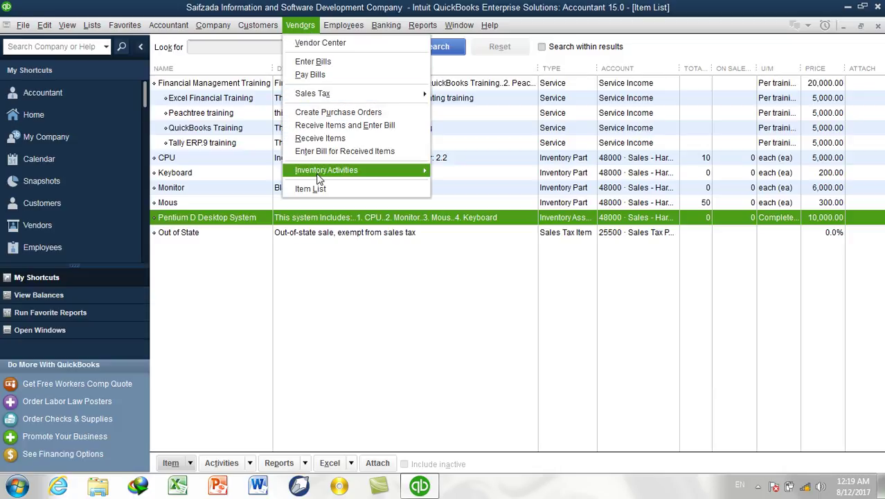
mouse_move(319, 178)
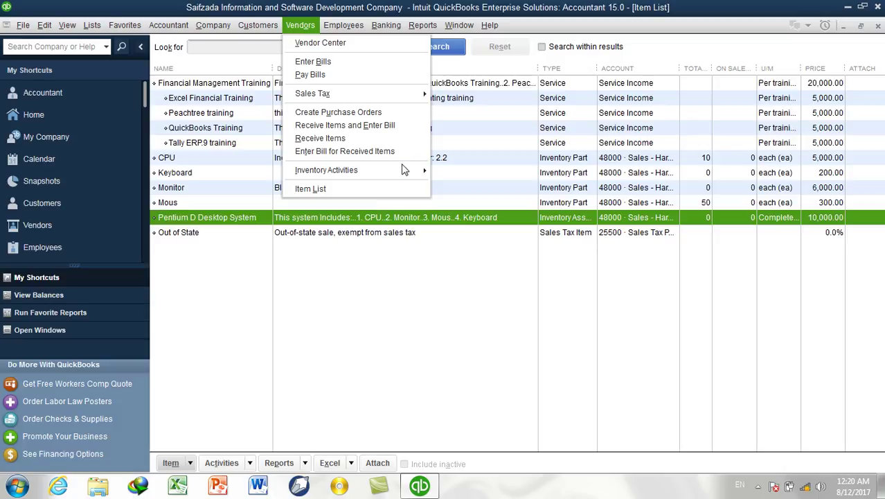
mouse_move(404, 171)
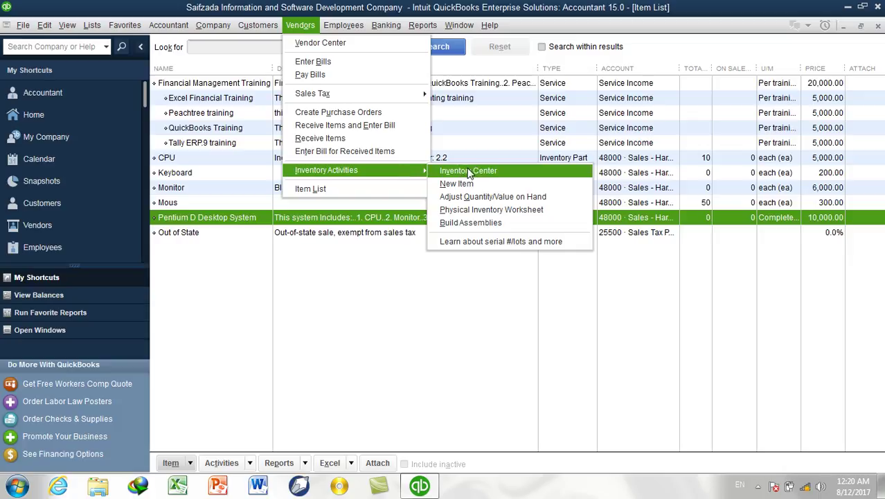
left_click(486, 212)
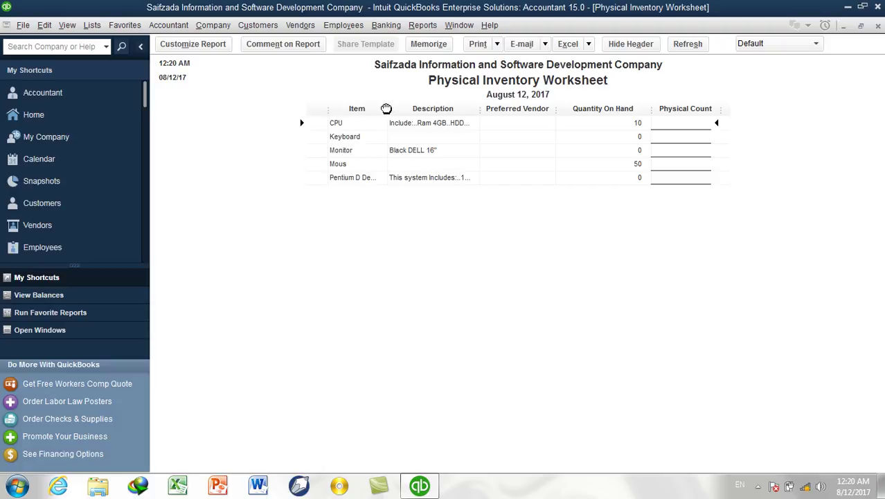
left_click_drag(389, 110, 417, 112)
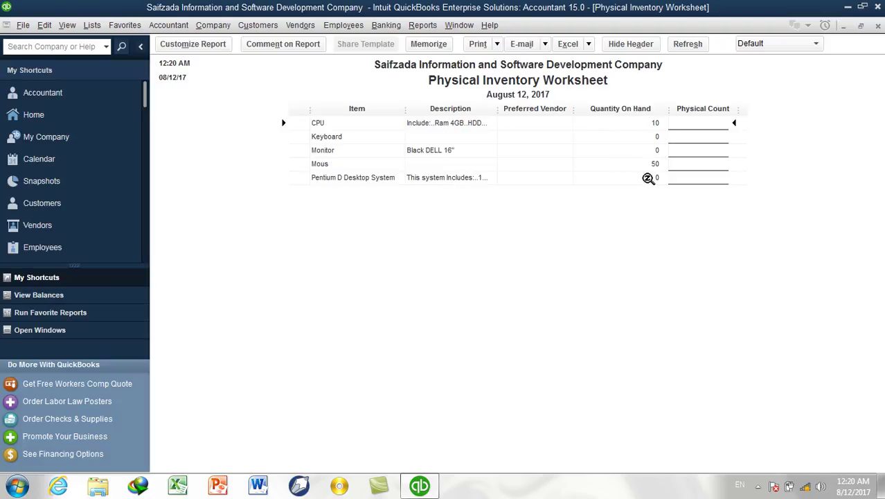
left_click(878, 26)
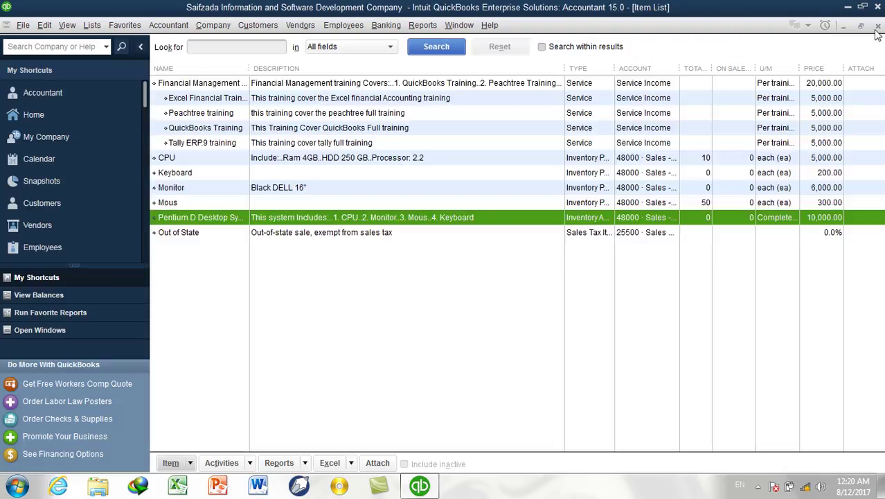
left_click(437, 318)
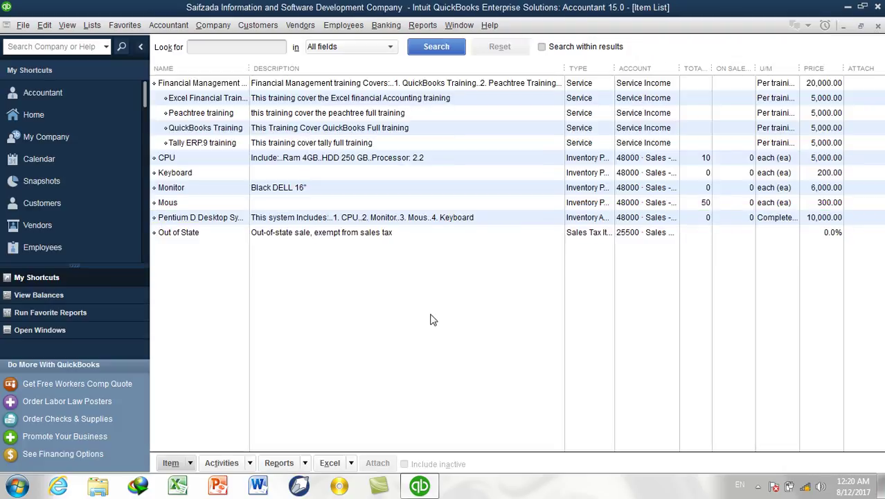
key("ctrl+n")
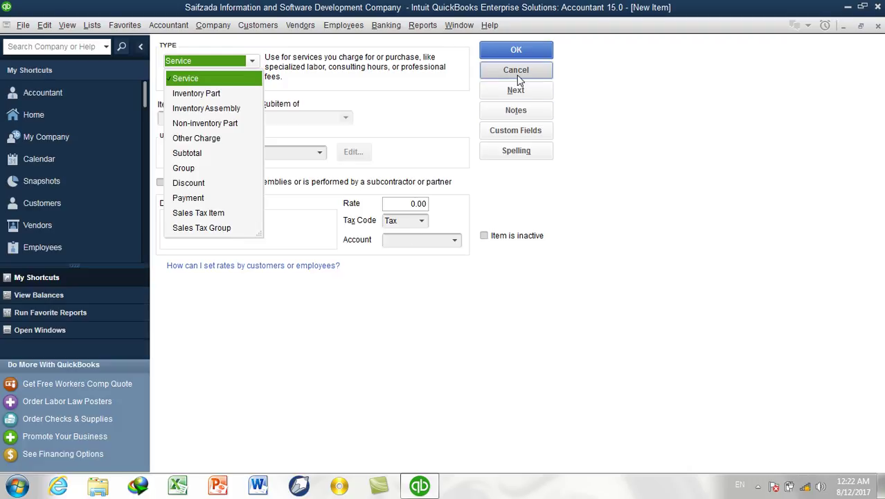
left_click(517, 72)
Start a customer invoice with the Excel Financial Training item and set that line's tax code to Tax.
left_click(258, 25)
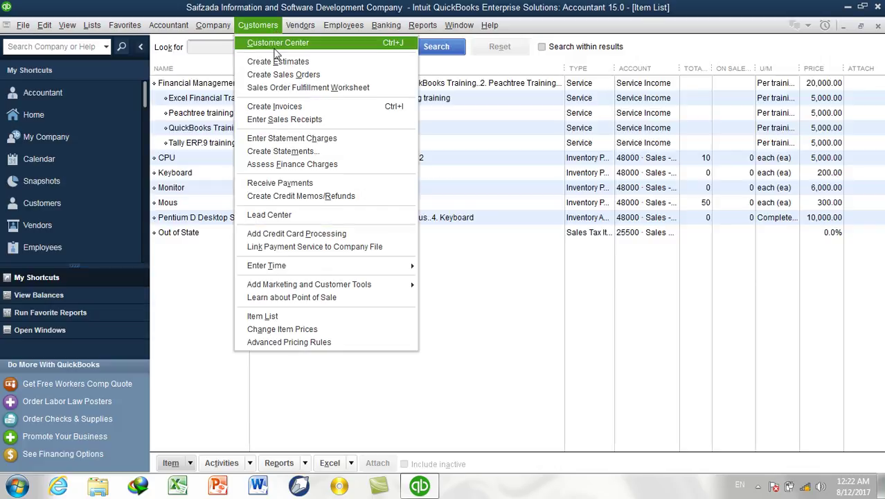
left_click(287, 107)
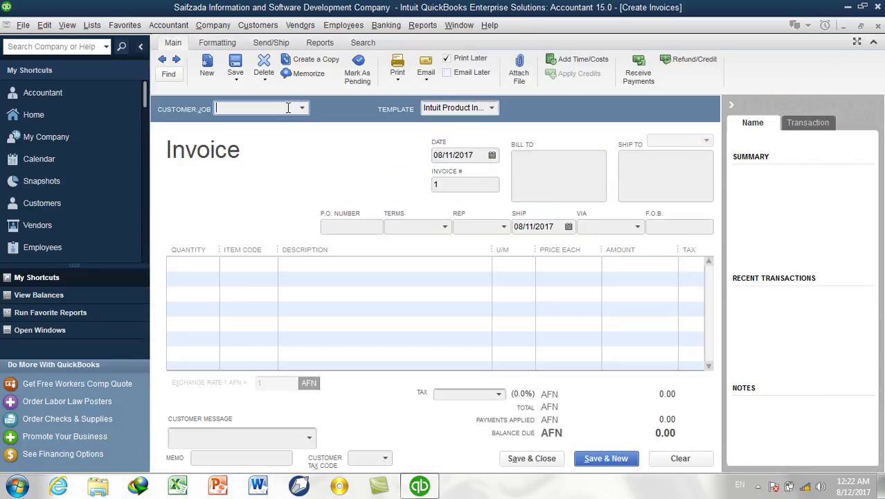
left_click(254, 270)
left_click(270, 264)
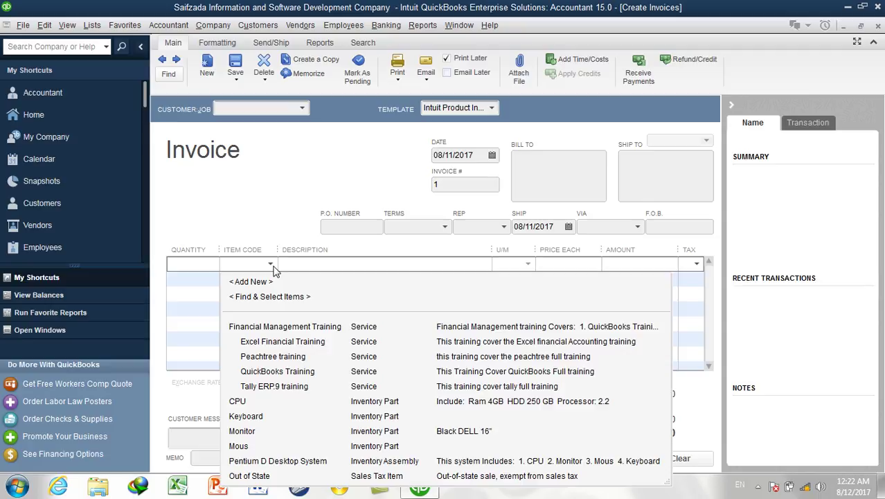
left_click(280, 341)
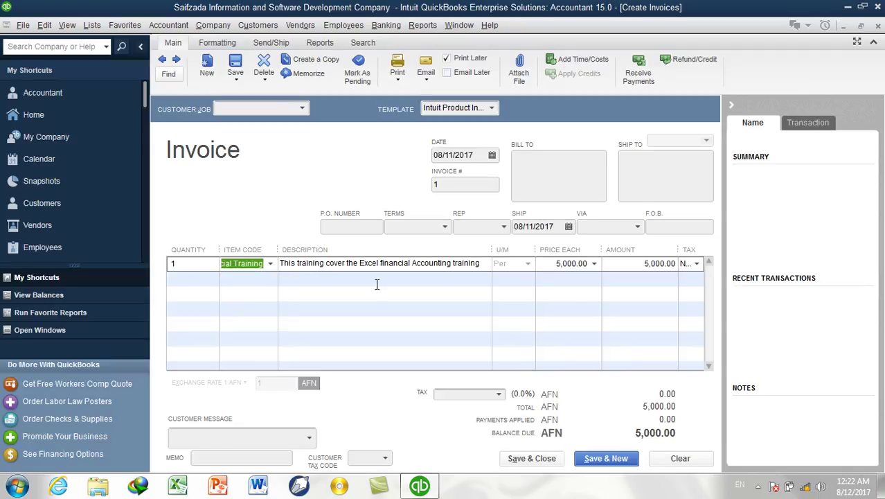
left_click(697, 264)
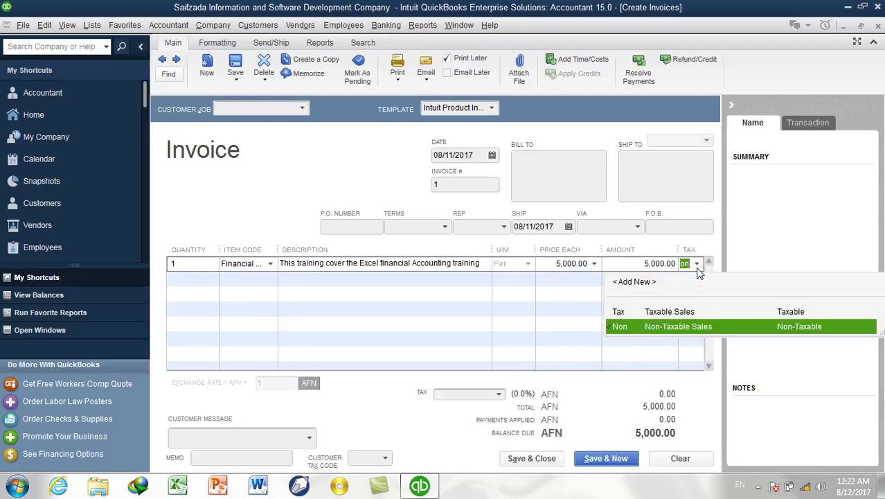
left_click(663, 315)
Check which sales tax items the invoice offers and close the invoice without recording it.
left_click(499, 394)
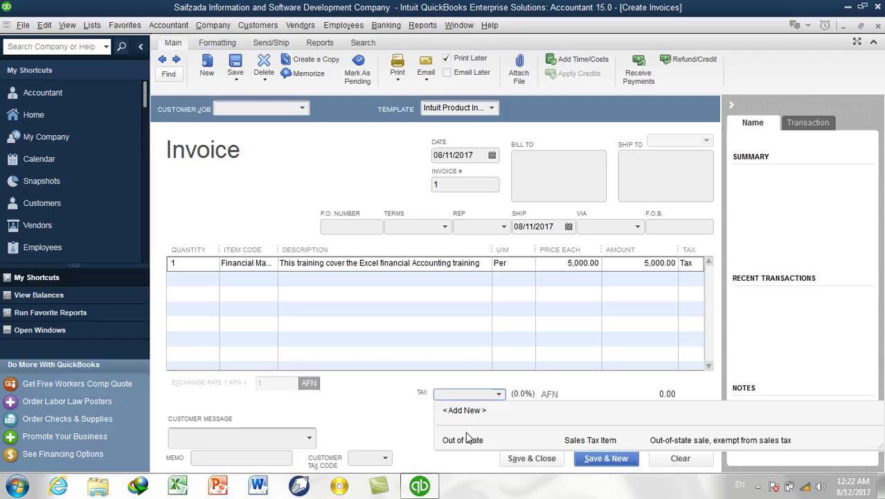
left_click(879, 26)
left_click(879, 27)
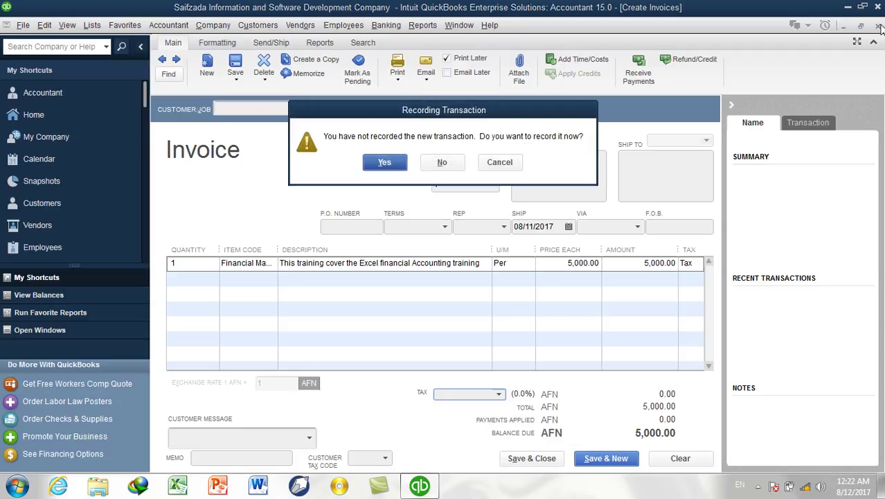
left_click(442, 162)
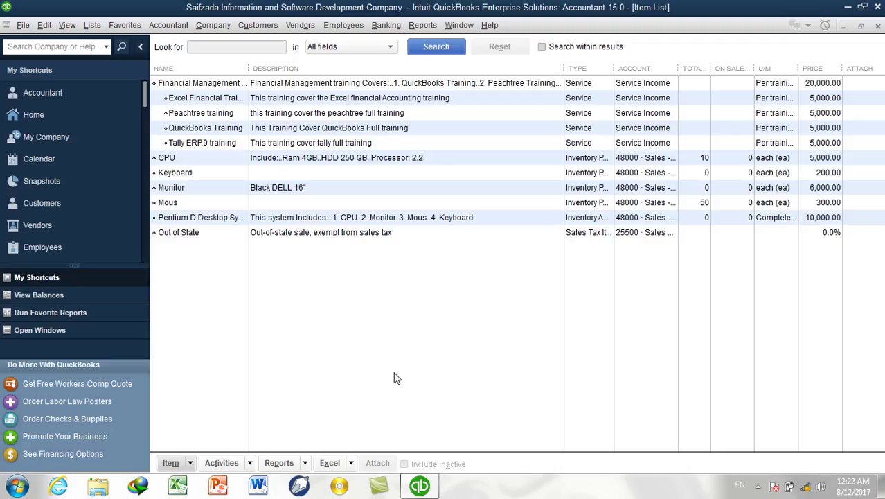
Create a new Sales Tax Item named "5% Sale Tax" with the description "Sales Tax".
key("ctrl+n")
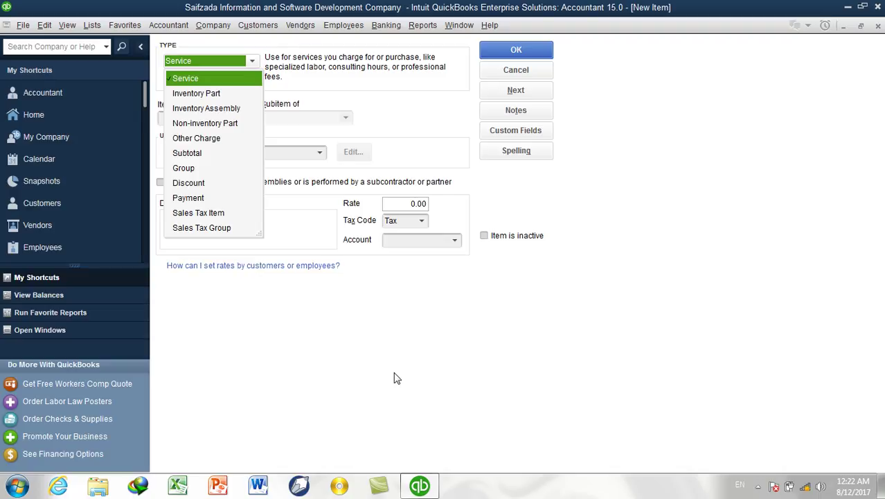
left_click(218, 213)
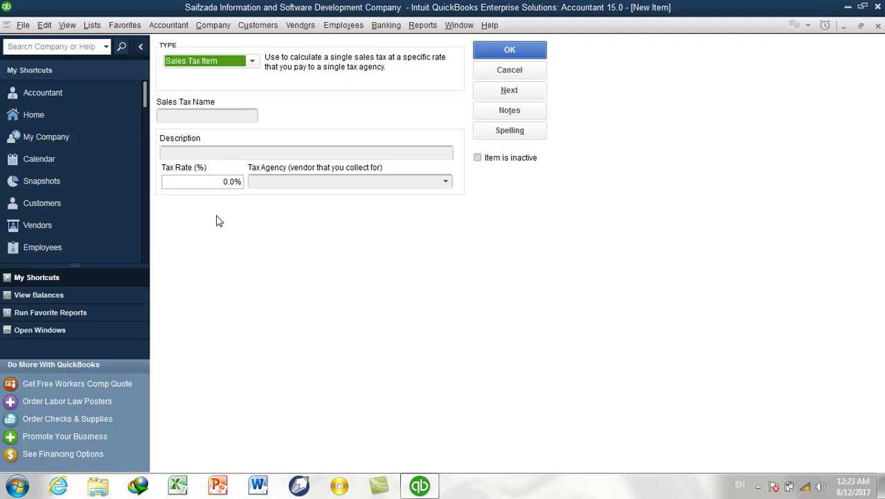
left_click(186, 115)
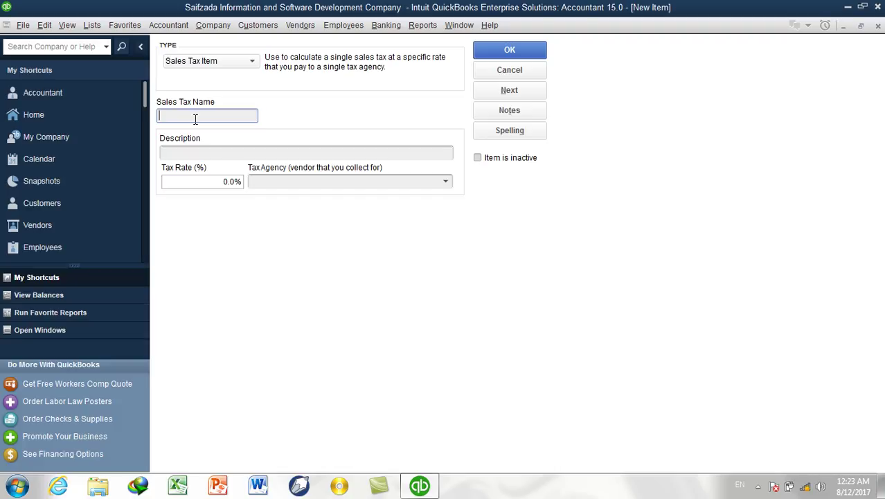
type("5% Sale Tax")
left_click(186, 152)
type("Sales Tax")
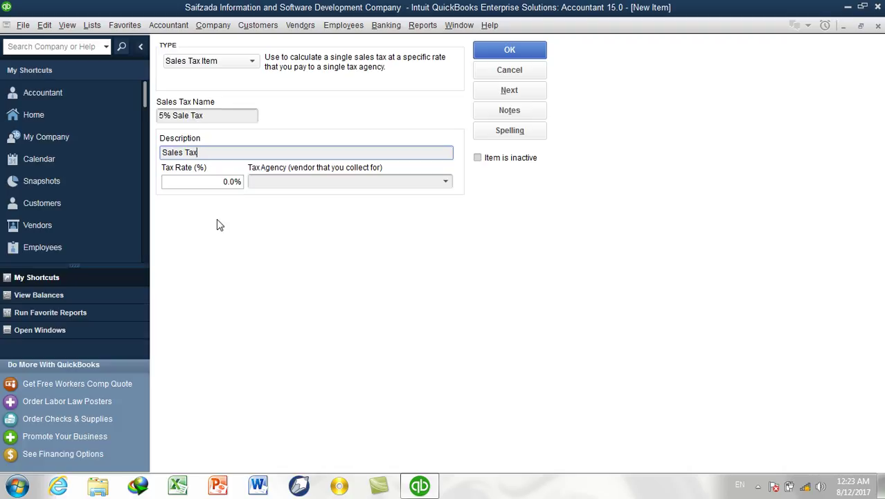
Set the sales tax item's tax rate to 5%.
left_click(210, 182)
left_click_drag(210, 181, 255, 186)
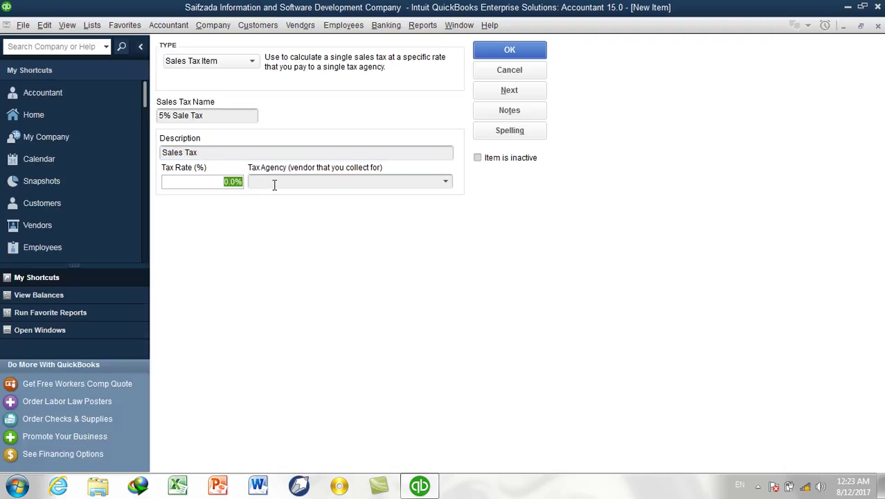
type("5")
key("Tab")
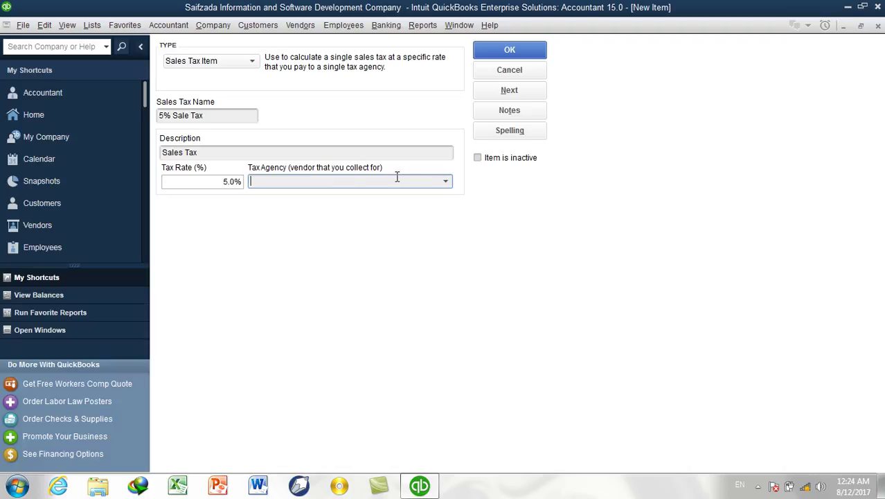
Add a new vendor named "Gov-Sale Tax Department" as the tax agency and save the sales tax item.
left_click(445, 181)
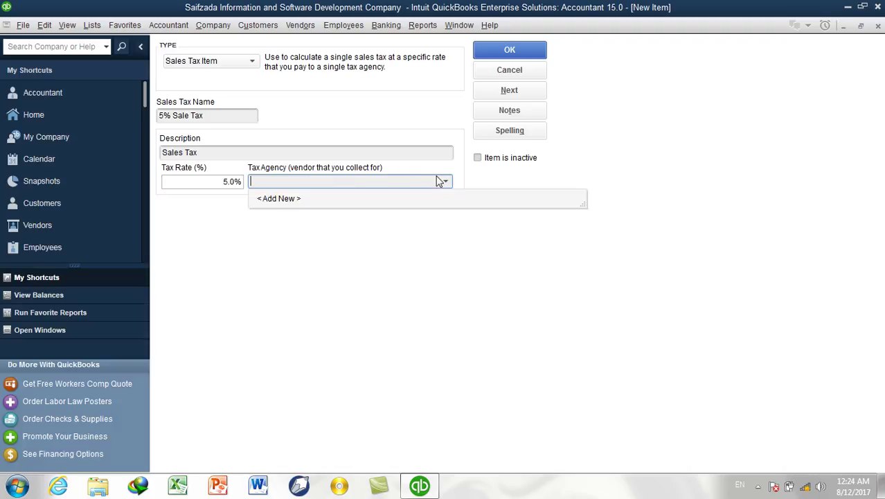
left_click(279, 200)
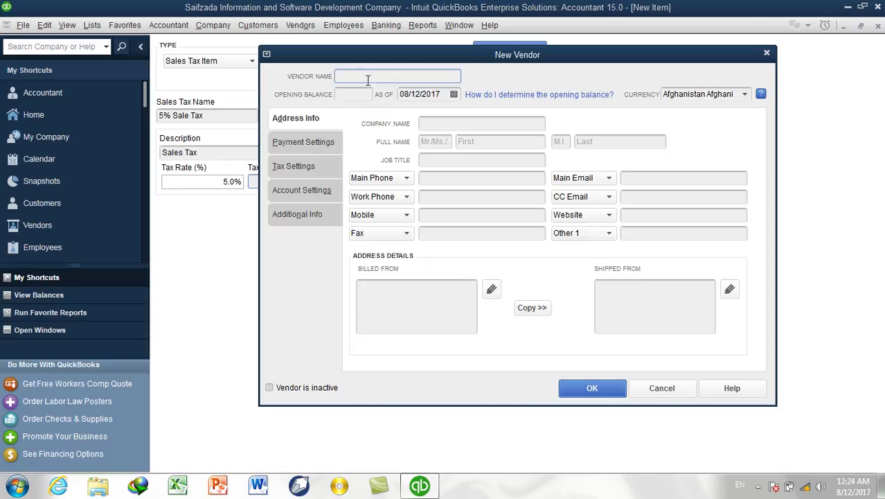
type("Gov-Sale Tax Department")
left_click_drag(437, 75, 323, 83)
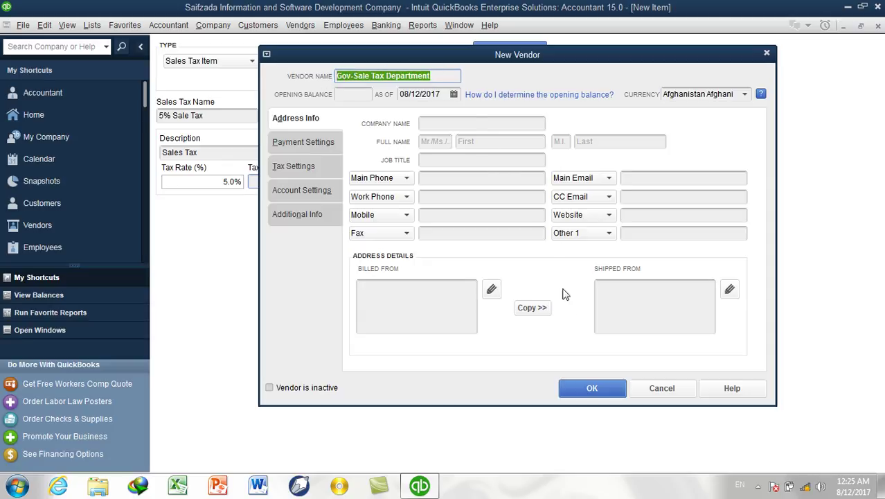
left_click(588, 388)
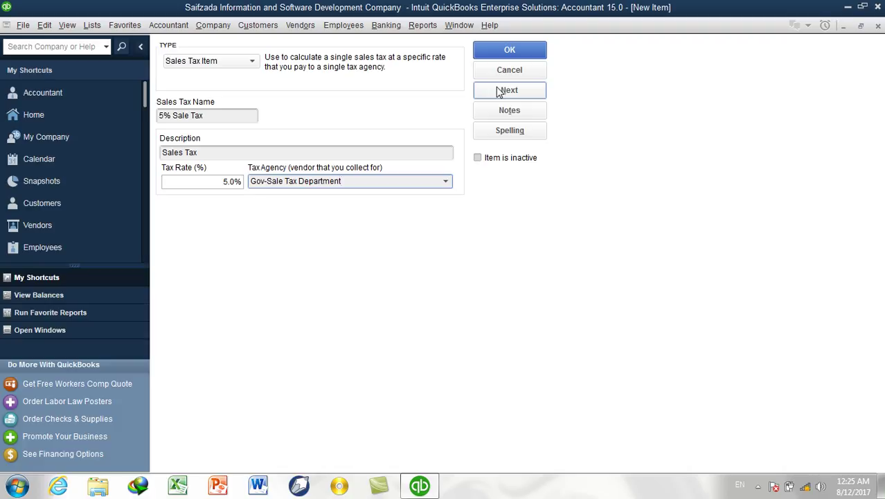
left_click(510, 50)
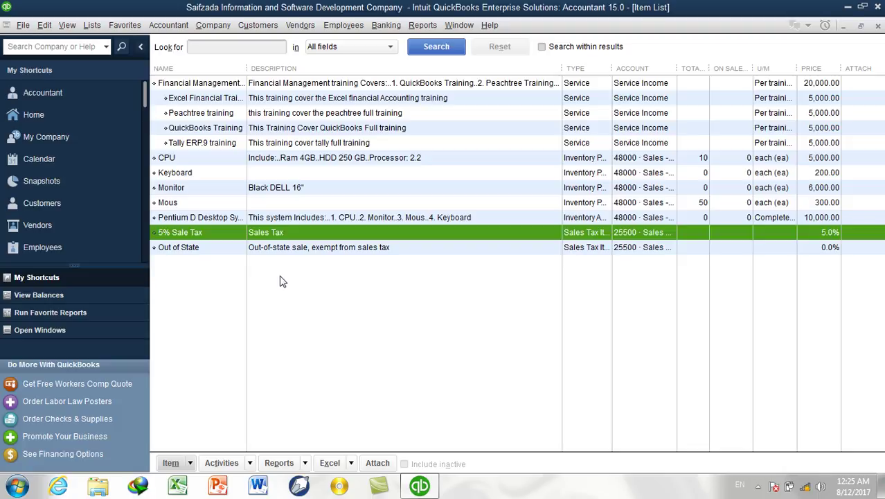
Start a new invoice with a QuickBooks Training line and set that line's tax code to Tax.
left_click(251, 30)
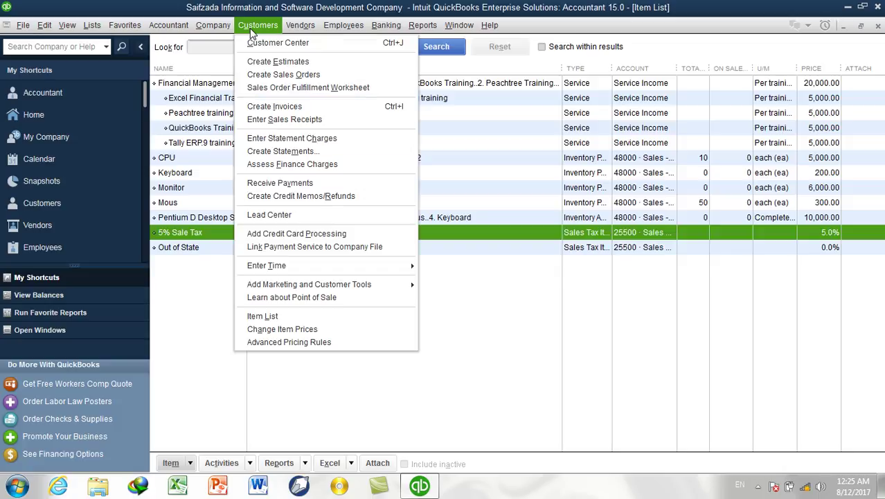
left_click(269, 108)
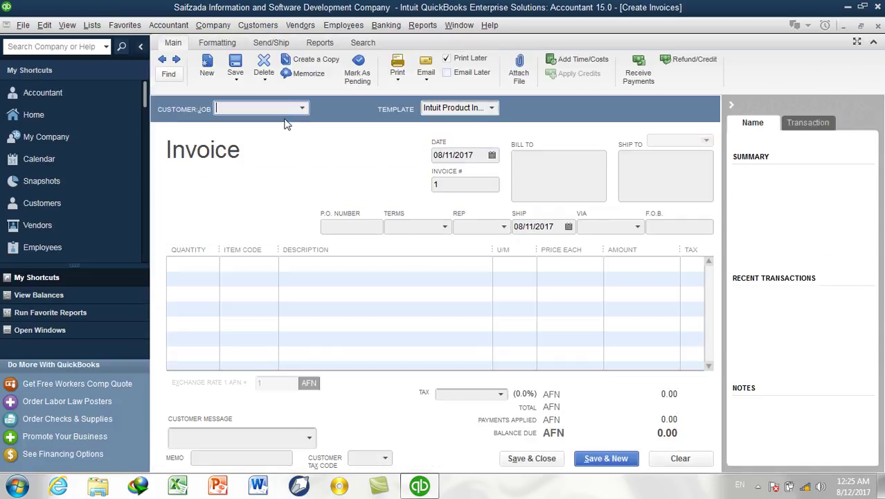
left_click(265, 268)
left_click(272, 266)
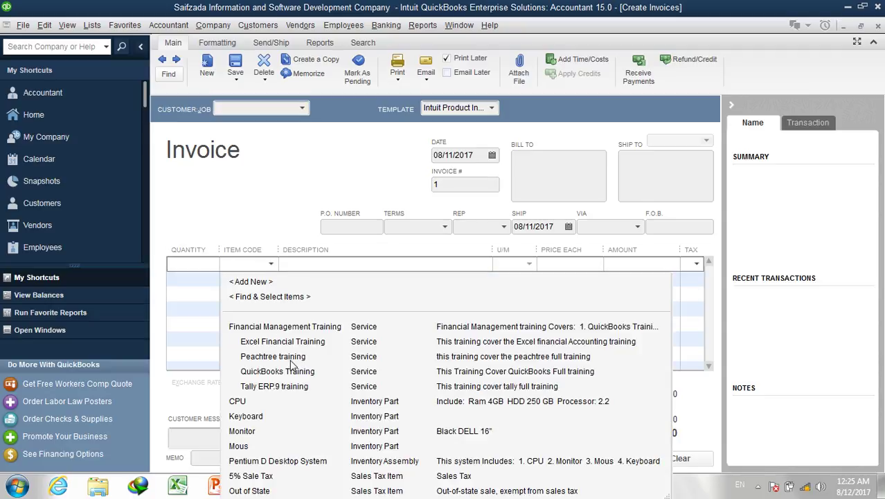
left_click(279, 371)
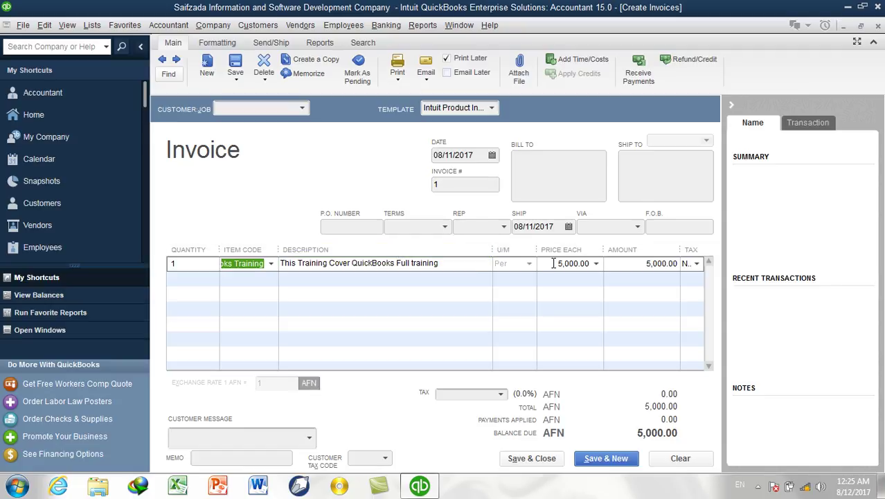
left_click(205, 263)
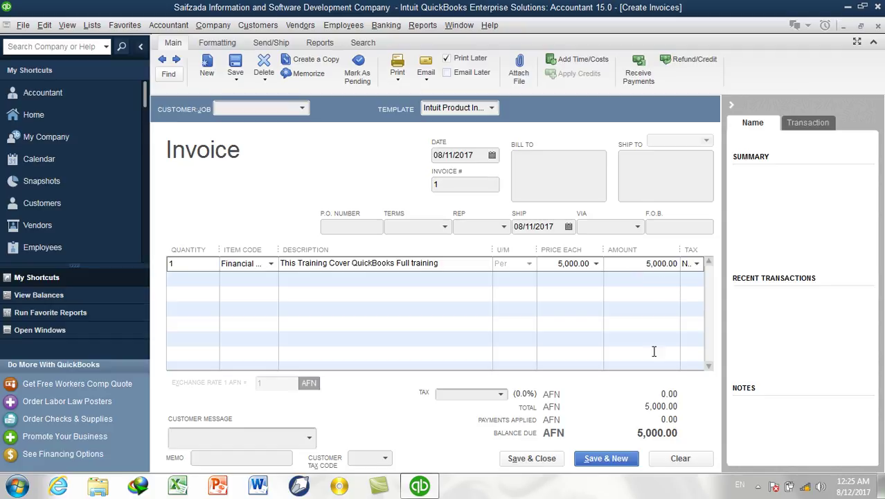
left_click(696, 266)
left_click(681, 313)
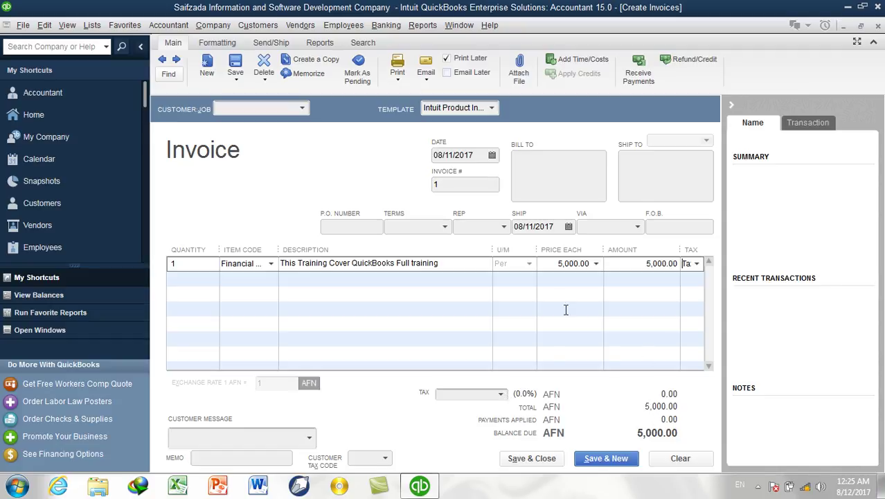
Apply the 5% Sale Tax item to the QuickBooks Training invoice and close the invoice without recording it.
left_click(501, 397)
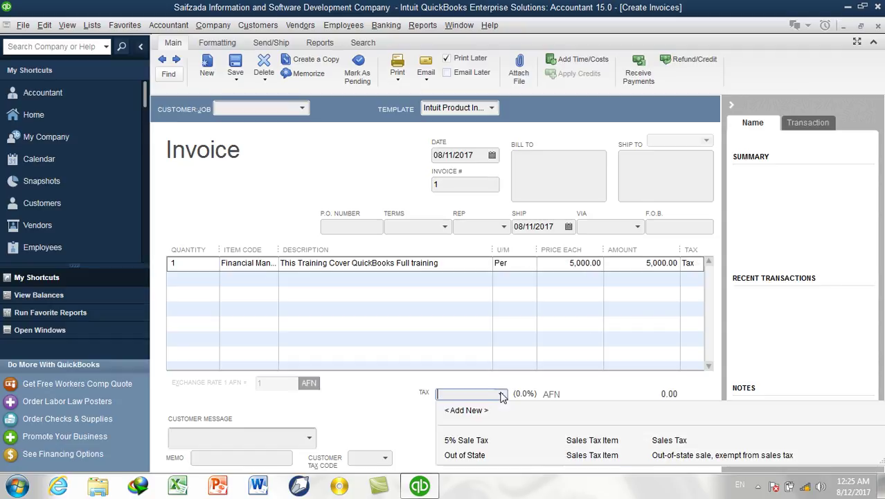
left_click(468, 442)
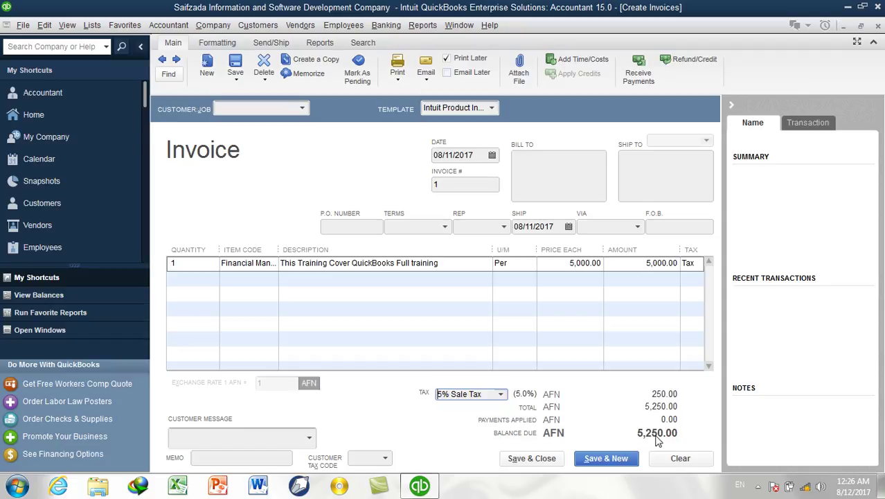
left_click(501, 395)
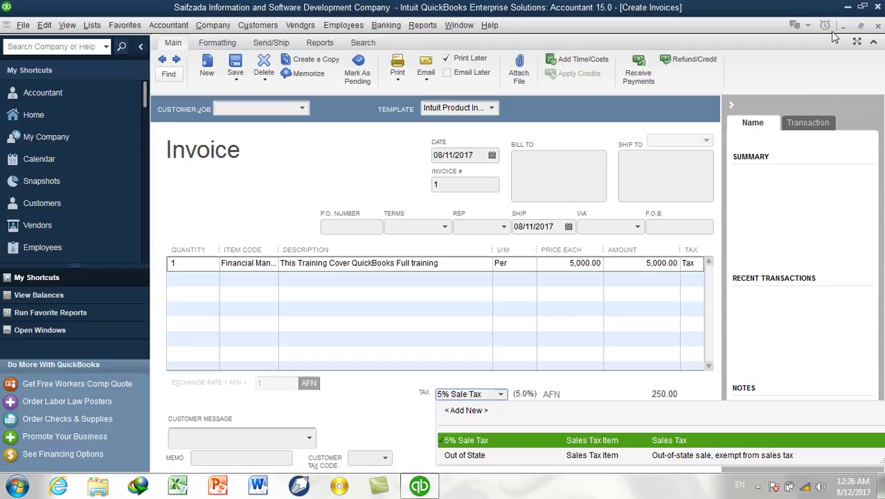
left_click(878, 26)
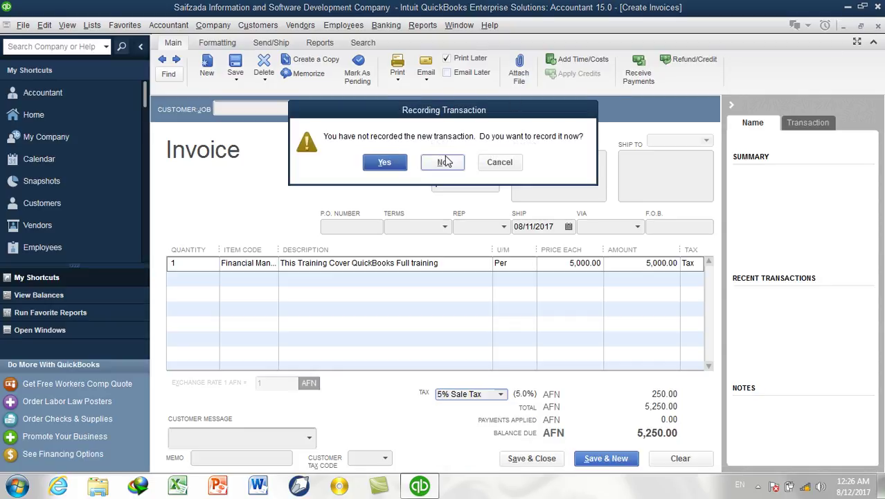
left_click(442, 162)
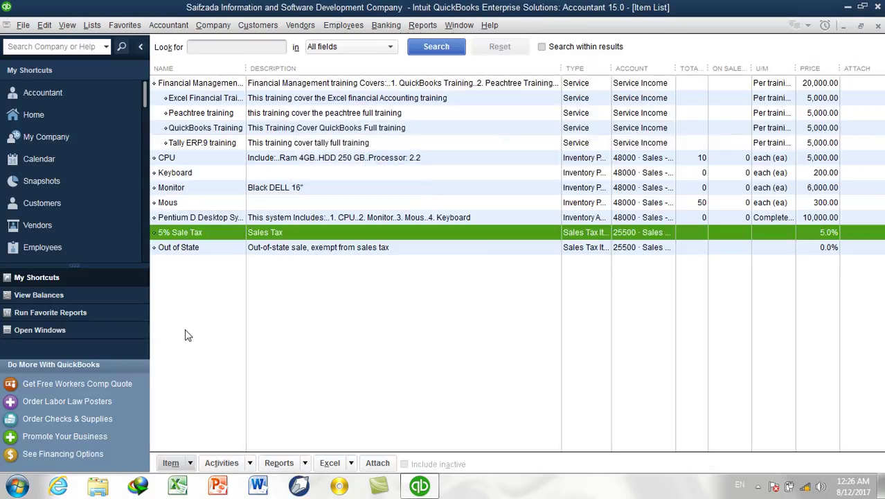
Create a new Sales Tax Item named "2% State Tax" with the description "Sales Tax".
left_click(223, 342)
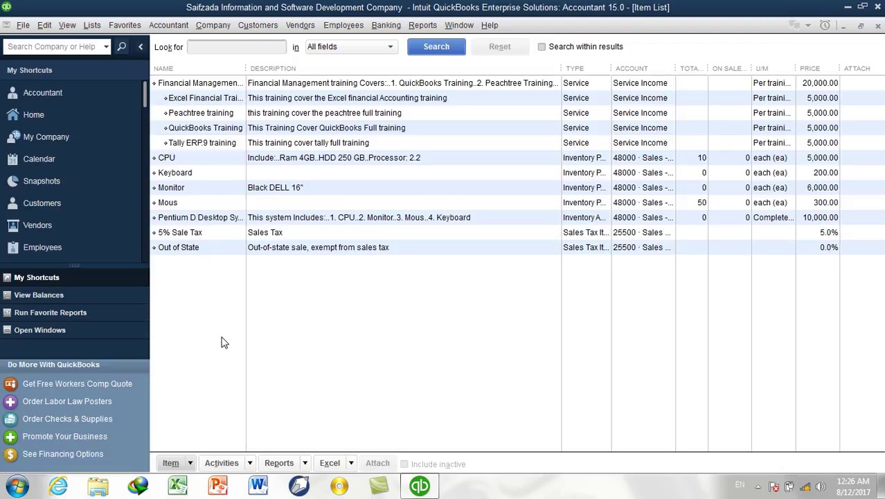
key("ctrl+n")
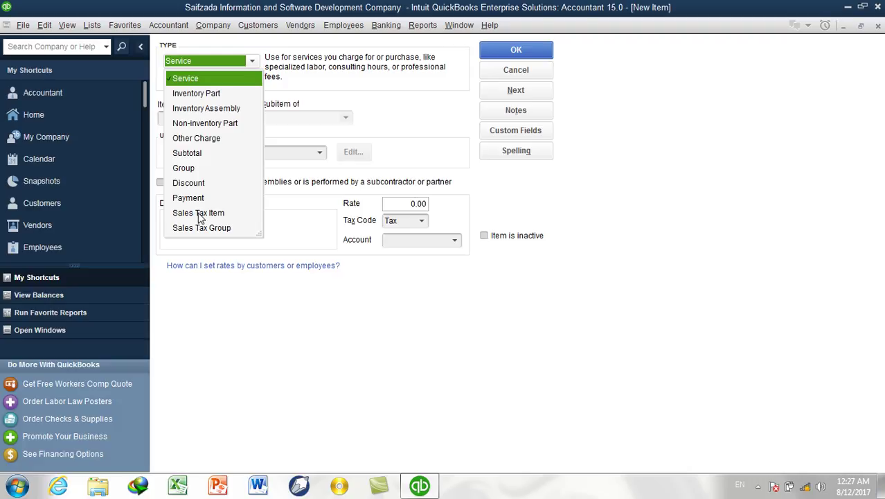
left_click(199, 214)
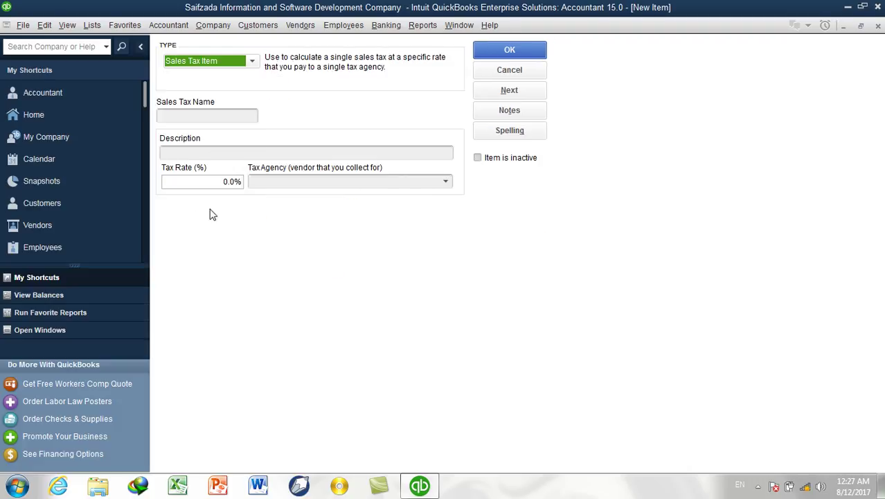
left_click(199, 117)
type("2")
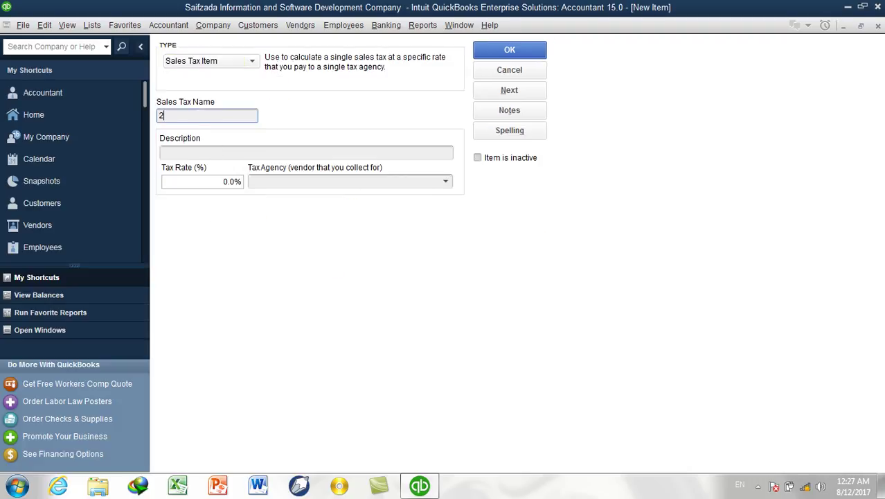
type("% State Tax")
left_click(217, 154)
Set the state tax item's rate to 2% with Gov-Sale Tax Department as the tax agency, and save the item.
left_click(216, 180)
type("2")
key("Tab")
left_click(445, 183)
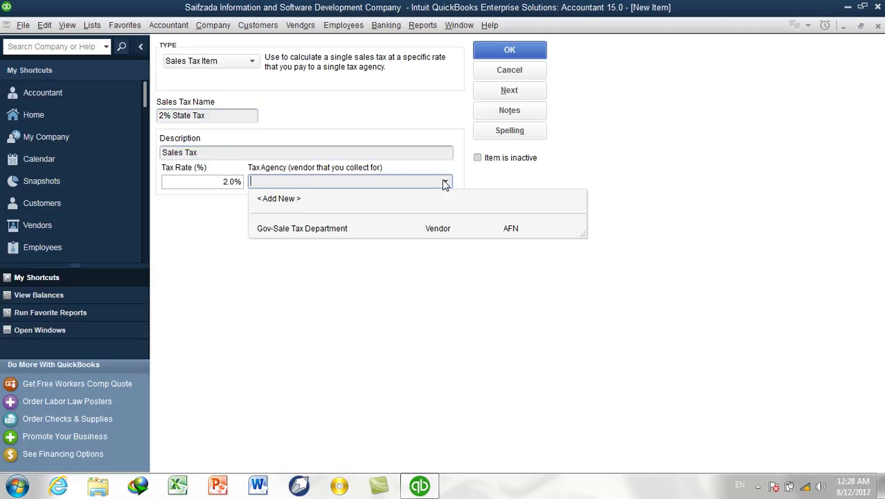
left_click(305, 228)
left_click(510, 52)
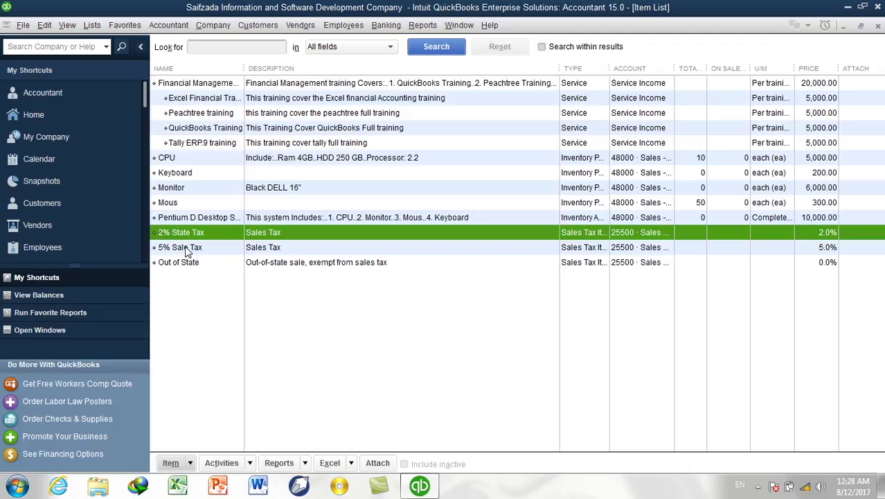
Create a new Sales Tax Group named "Total Sale tax" with the description "Sales Tax".
left_click(268, 388)
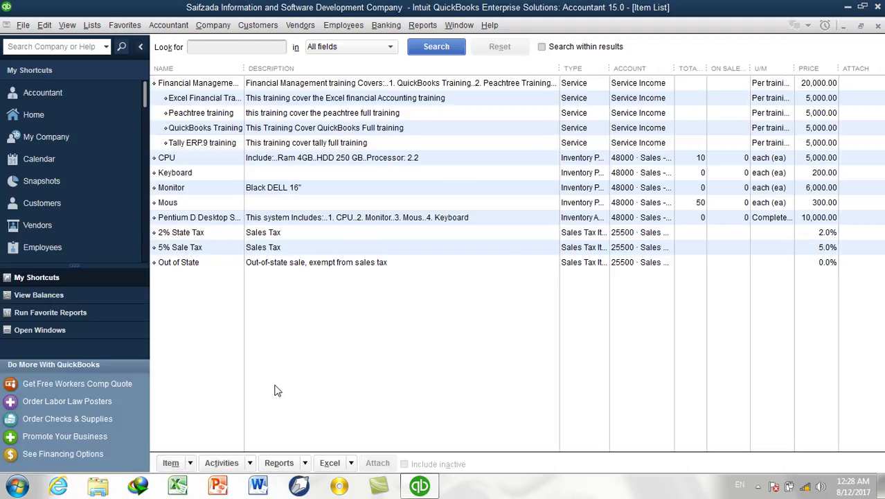
key("ctrl+n")
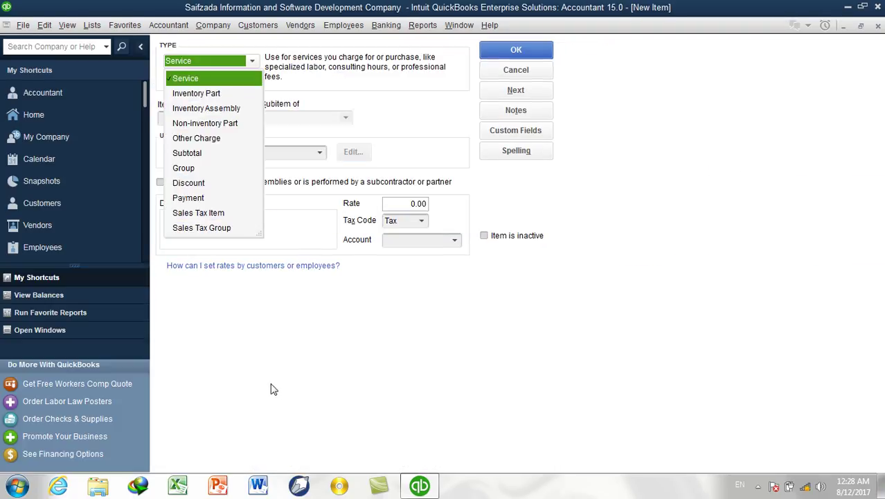
left_click(201, 228)
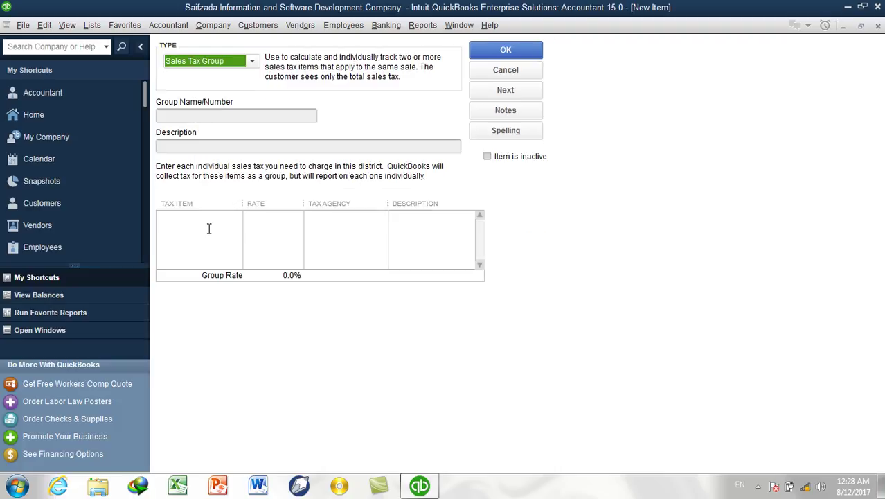
left_click(205, 116)
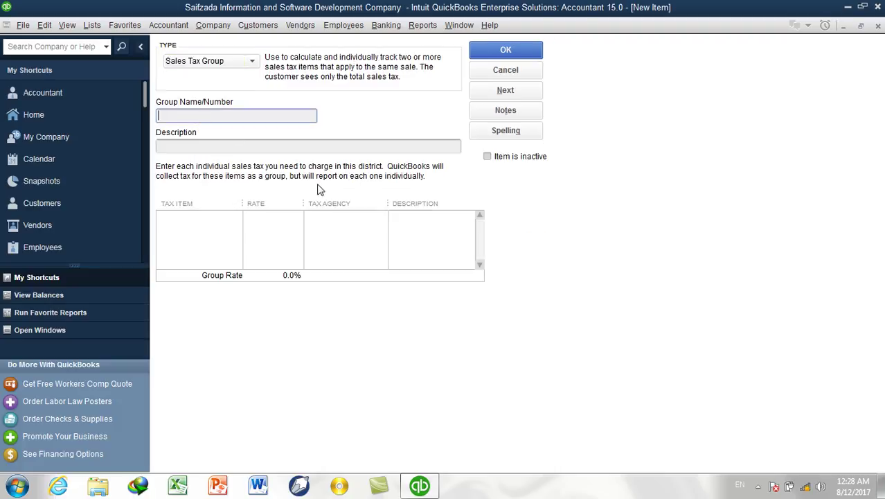
type("Total Sale tax")
left_click(223, 145)
type("Sales Tax")
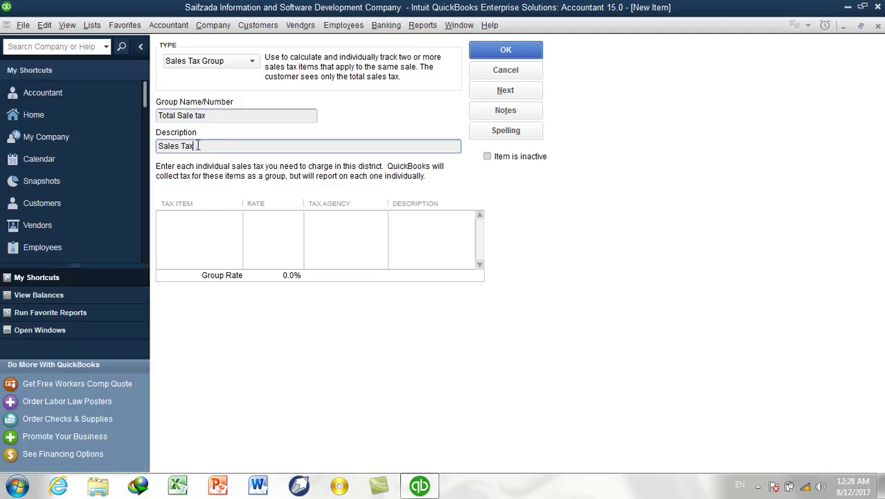
Add the 5% Sale Tax and 2% State Tax items to the sales tax group and save it.
left_click(197, 218)
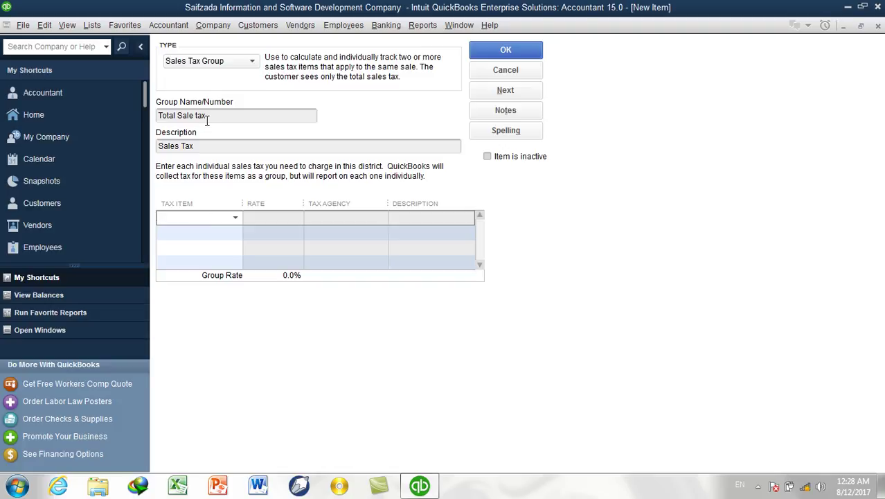
left_click(237, 218)
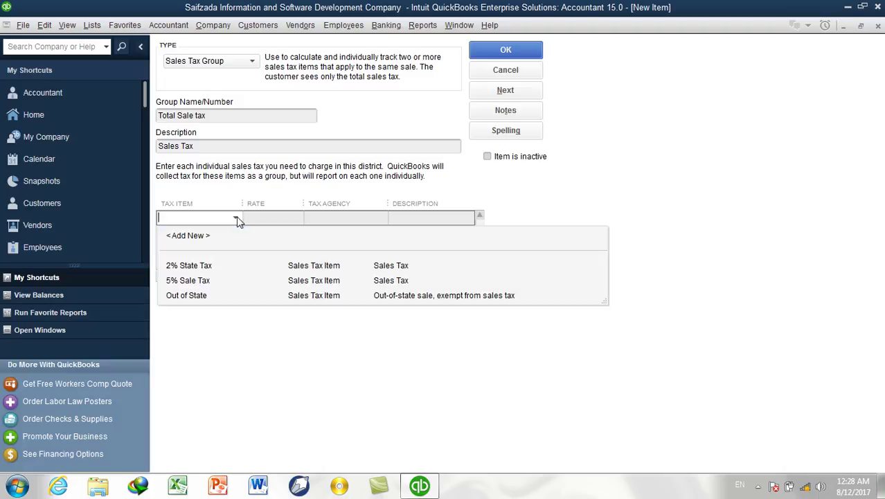
left_click(199, 287)
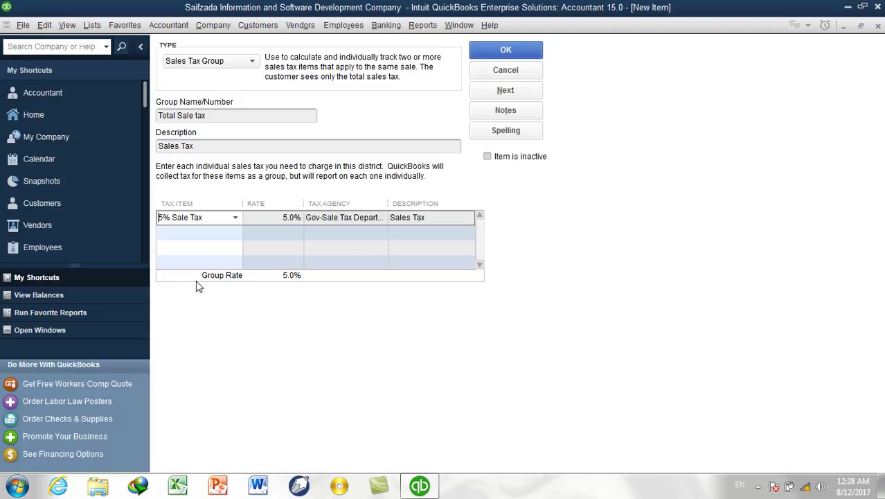
left_click(218, 233)
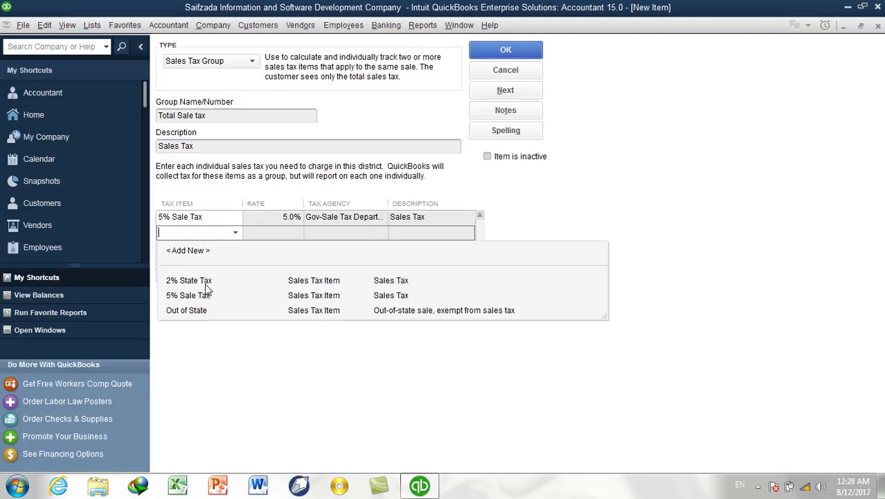
left_click(210, 283)
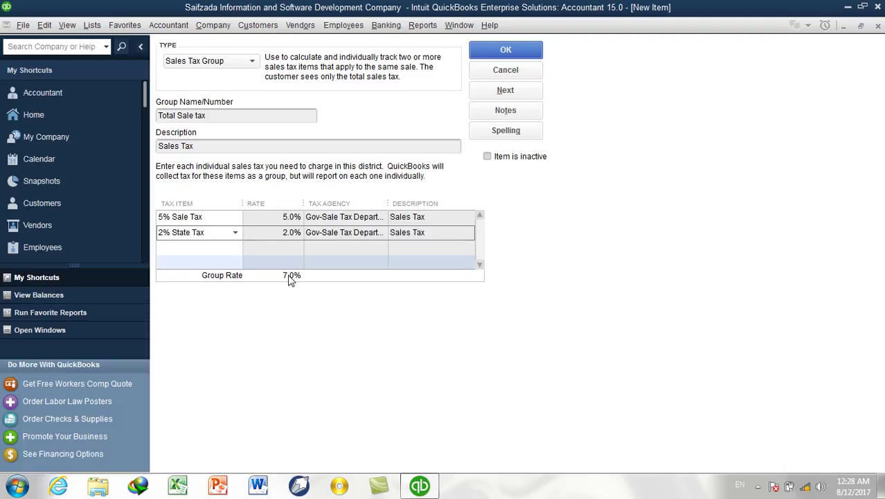
left_click(492, 55)
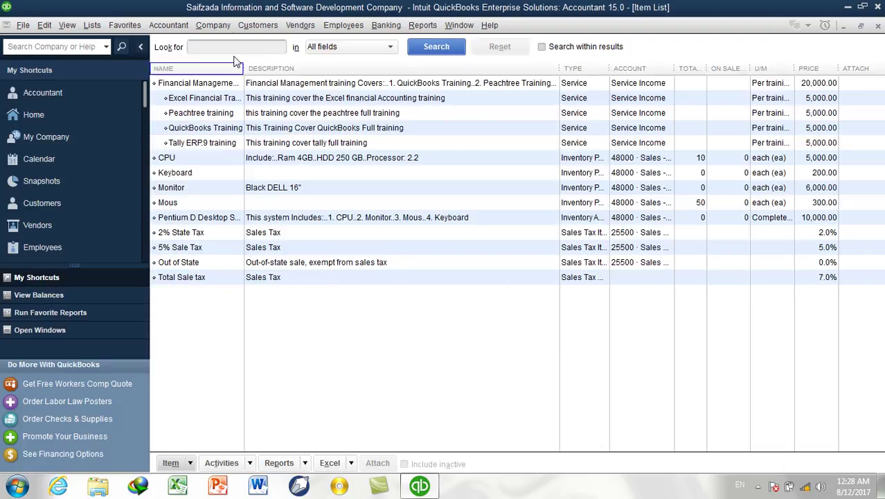
Start a new invoice with a Financial Management Training line and set that line's tax code to Tax.
left_click(258, 25)
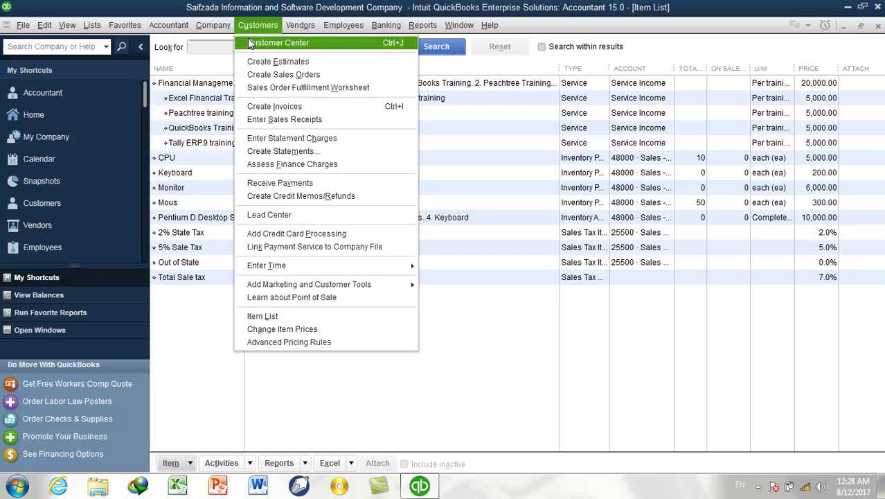
left_click(270, 108)
left_click(277, 263)
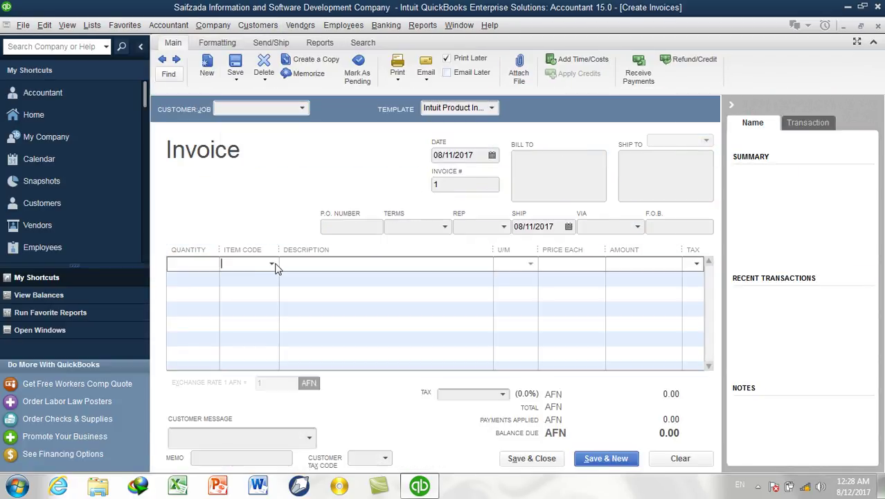
left_click(272, 263)
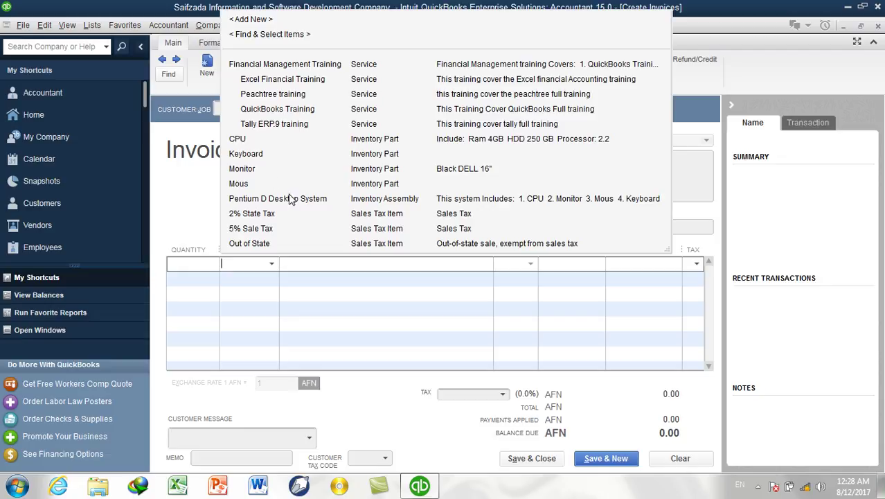
left_click(302, 66)
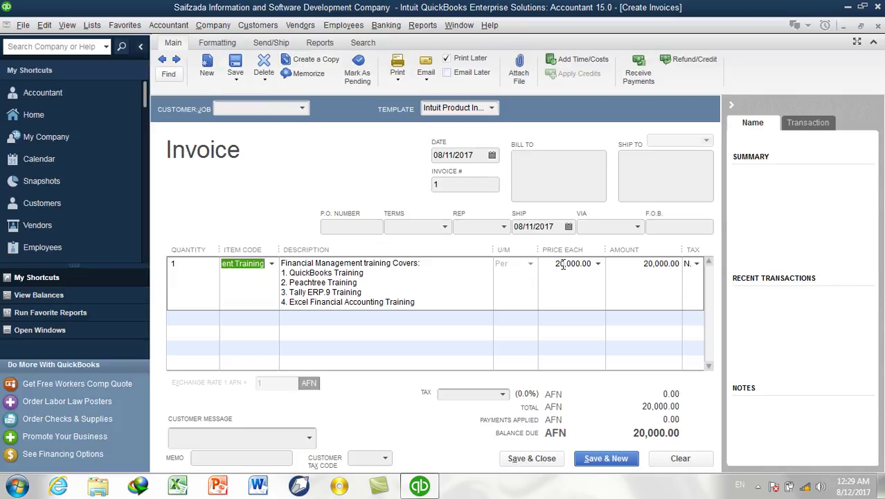
left_click(697, 264)
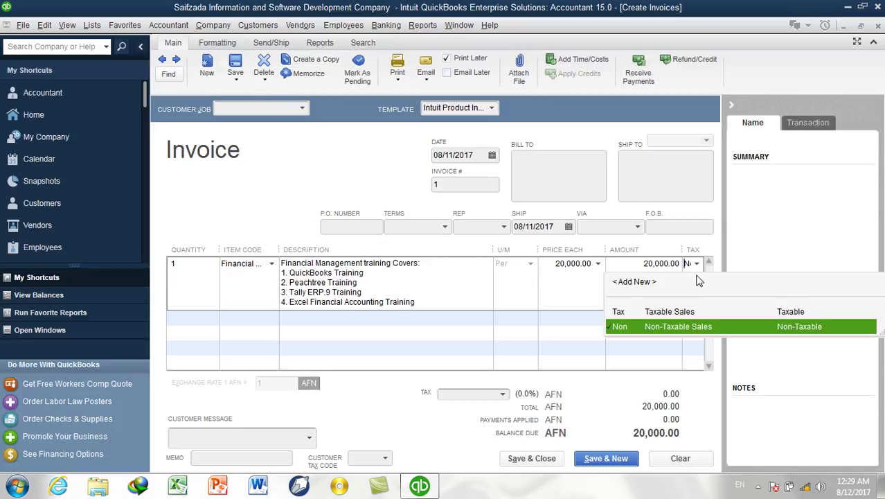
left_click(675, 313)
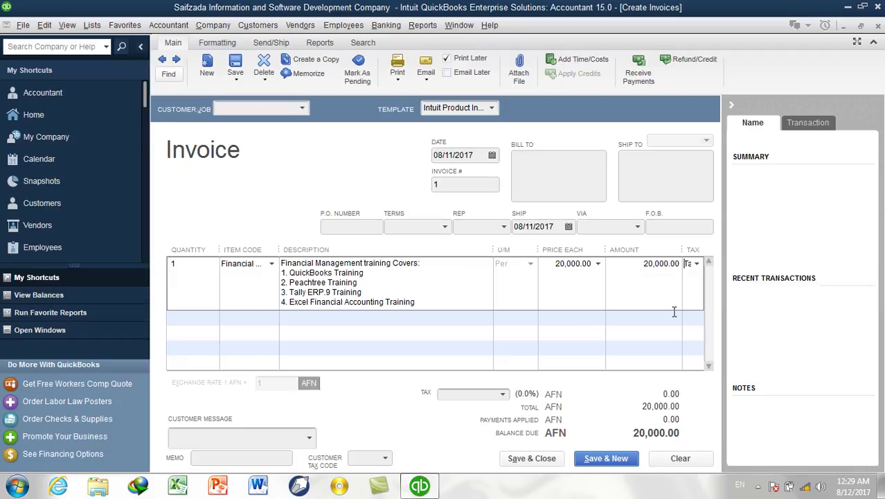
Apply the Total Sale tax group to the Financial Management Training invoice and close the invoice without recording it.
left_click(503, 395)
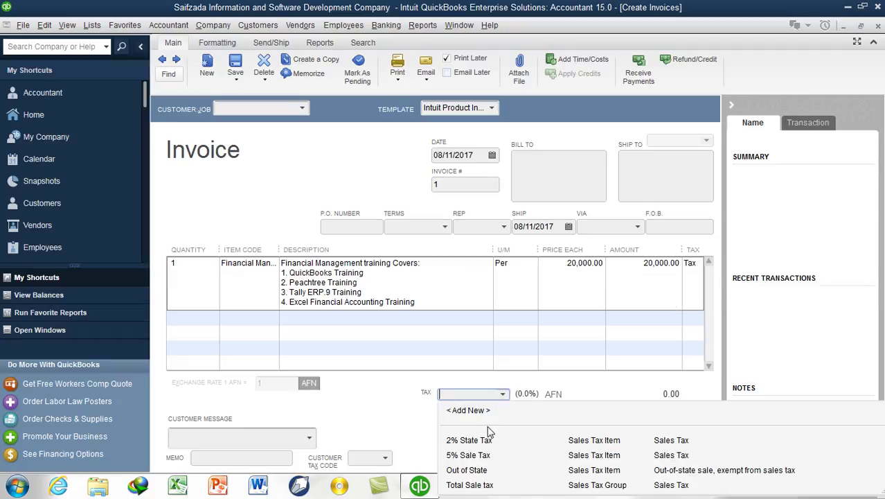
left_click(470, 485)
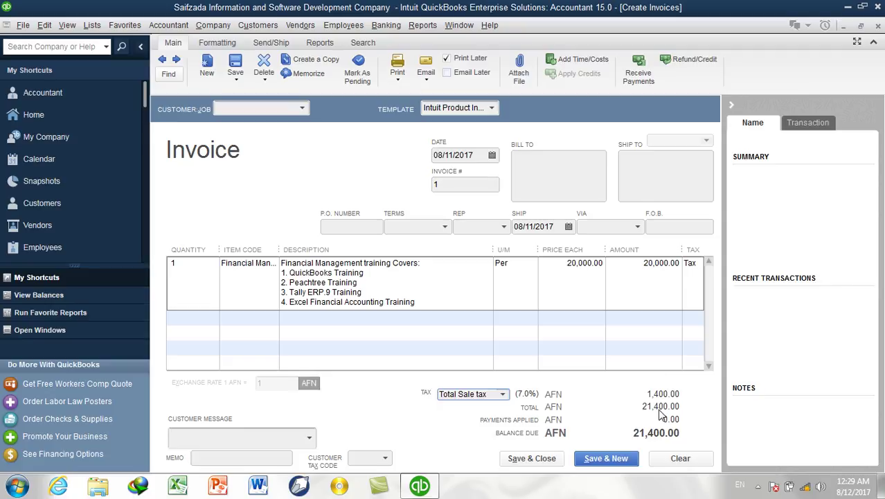
left_click(879, 26)
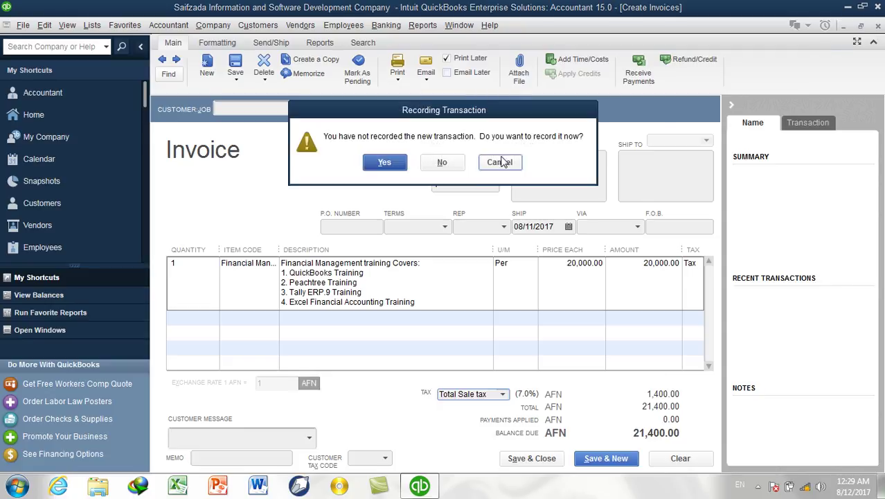
left_click(447, 165)
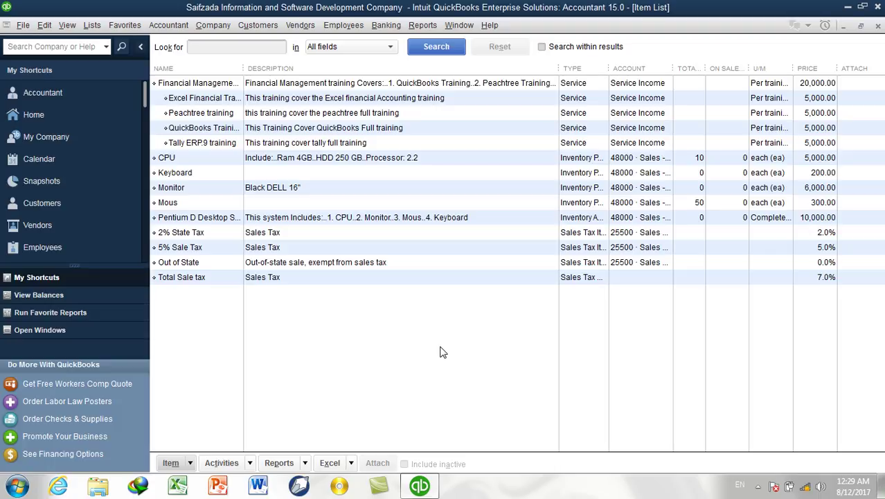
Start creating another new item in the item list.
key("ctrl+n")
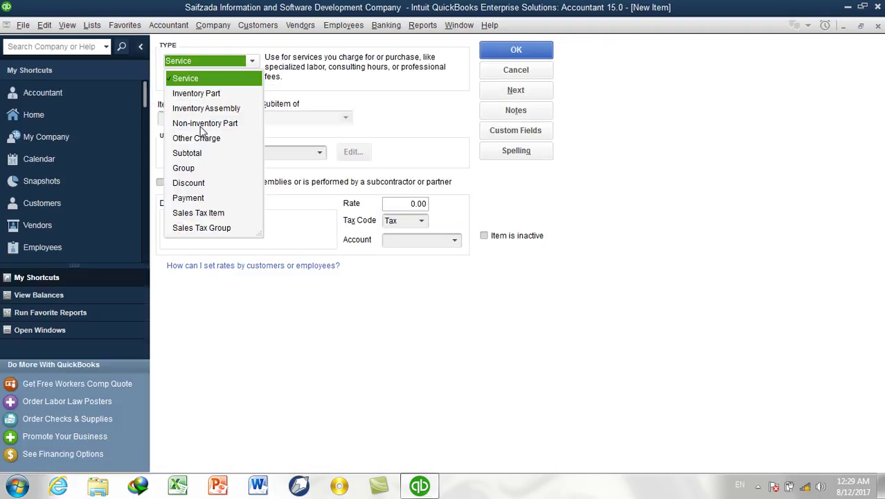